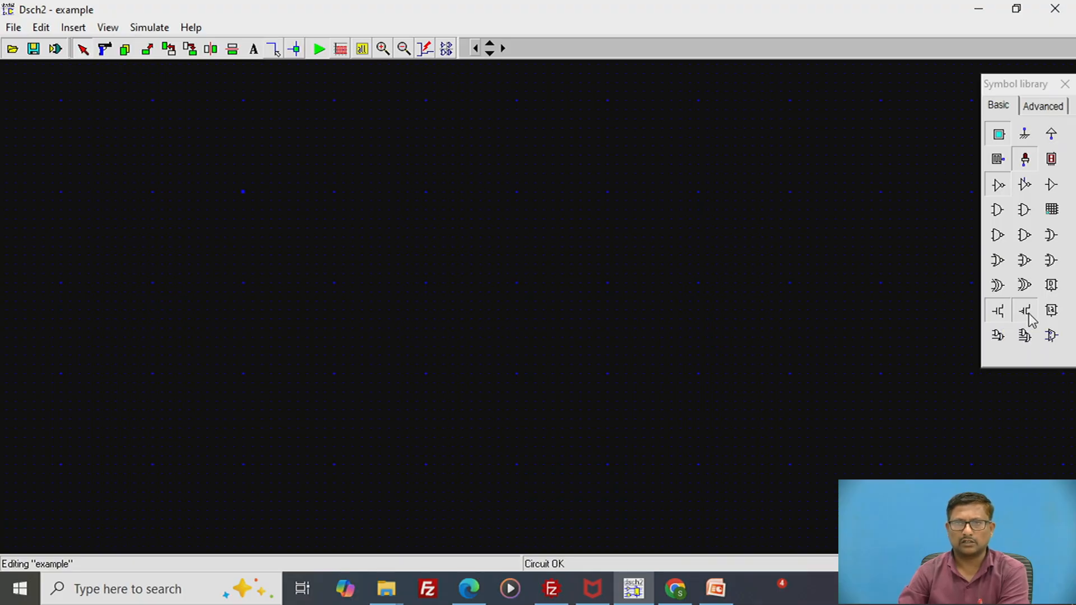
- Place an NMOS transistor in the upper-left area of the schematic and rotate it right so its gate faces up
{"action": "left_click", "coordinate": [999, 312]}
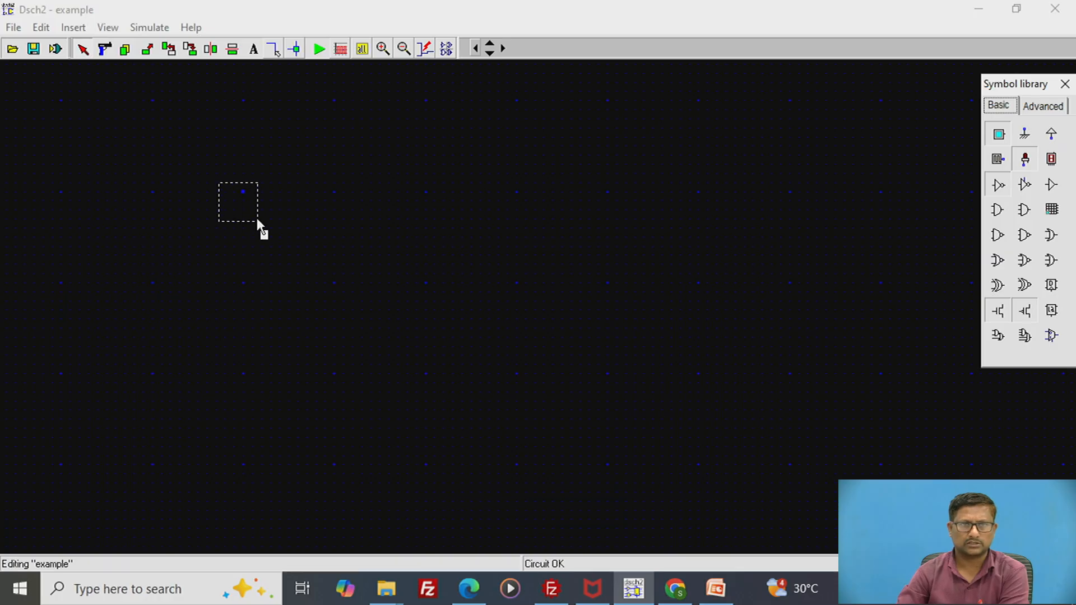
{"action": "left_click", "coordinate": [242, 244]}
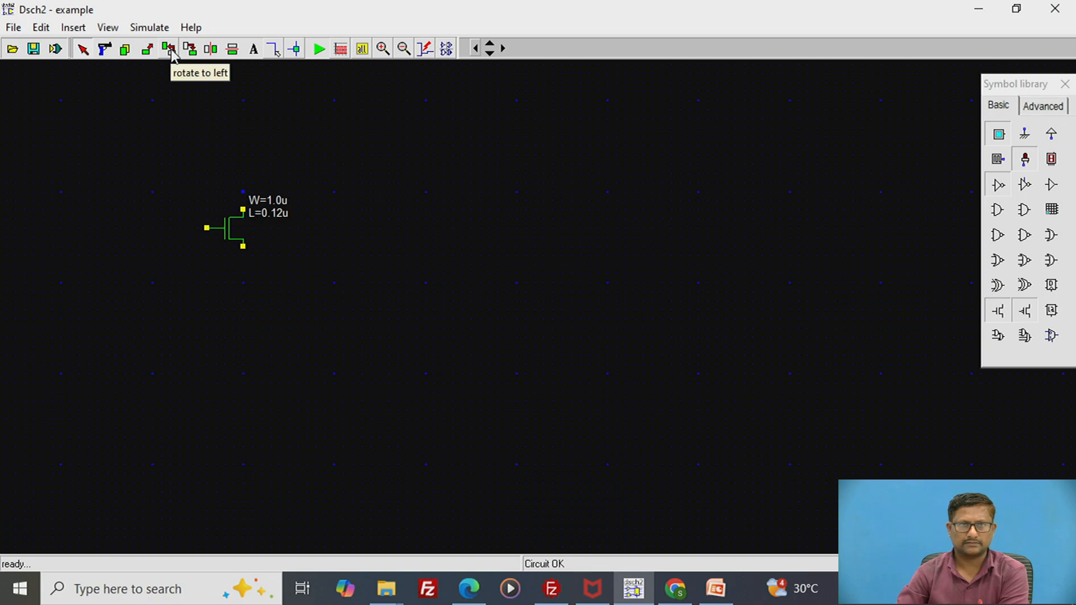
{"action": "left_click", "coordinate": [194, 50]}
{"action": "left_click", "coordinate": [236, 216]}
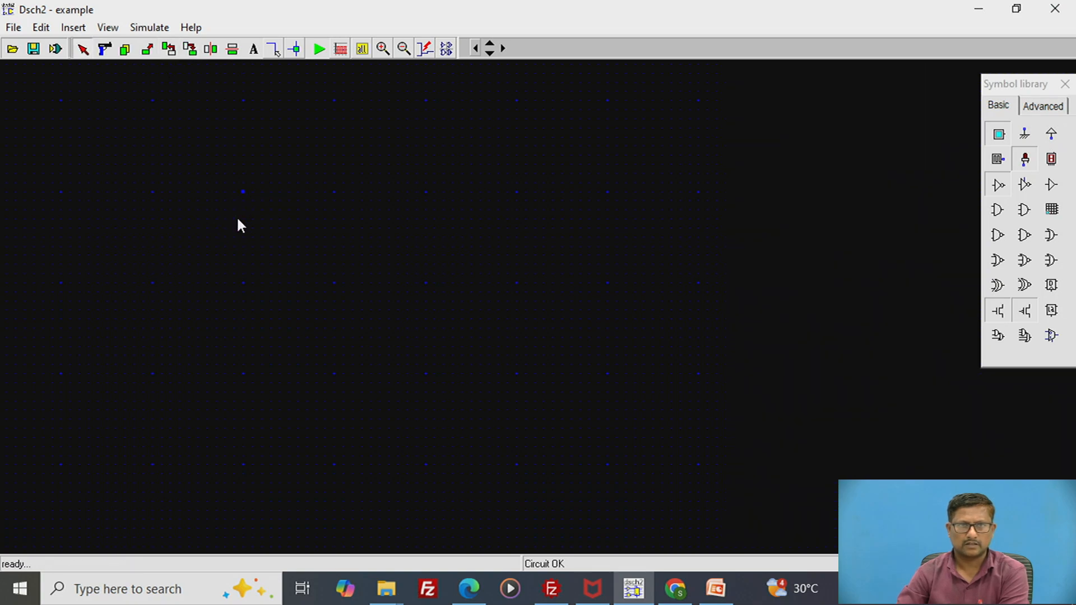
- Place a PMOS transistor below the NMOS and rotate it left so its gate faces down
{"action": "left_click", "coordinate": [1029, 313]}
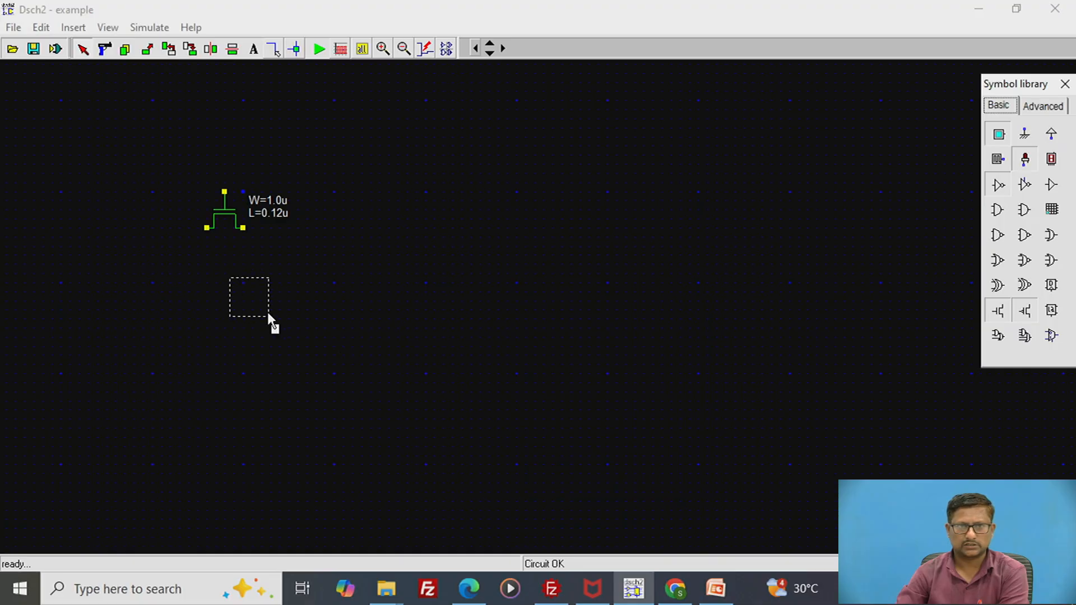
{"action": "left_click", "coordinate": [241, 300]}
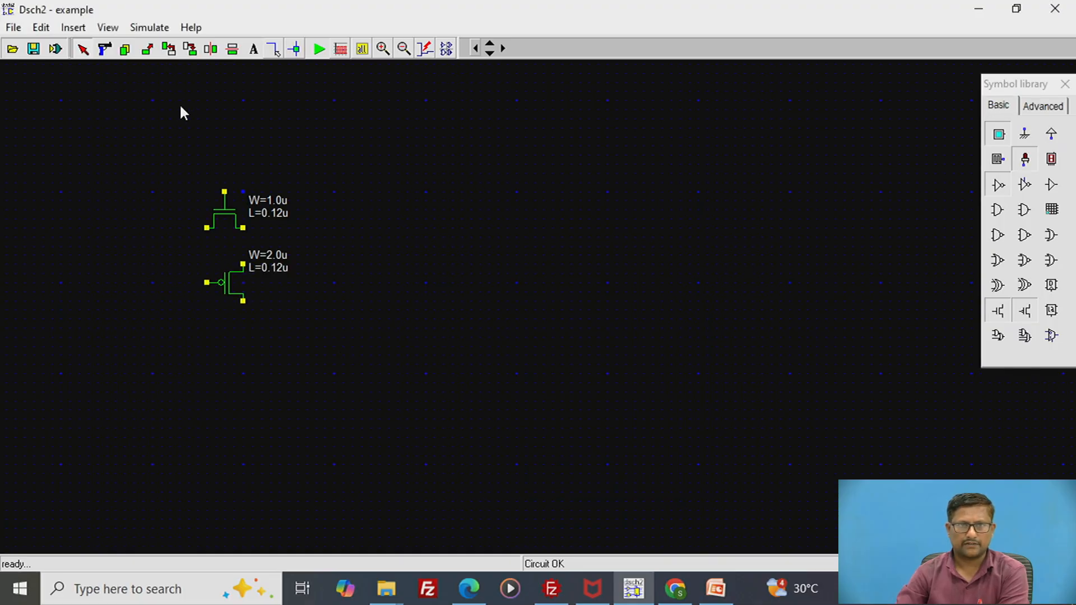
{"action": "left_click", "coordinate": [168, 50]}
{"action": "left_click", "coordinate": [237, 294]}
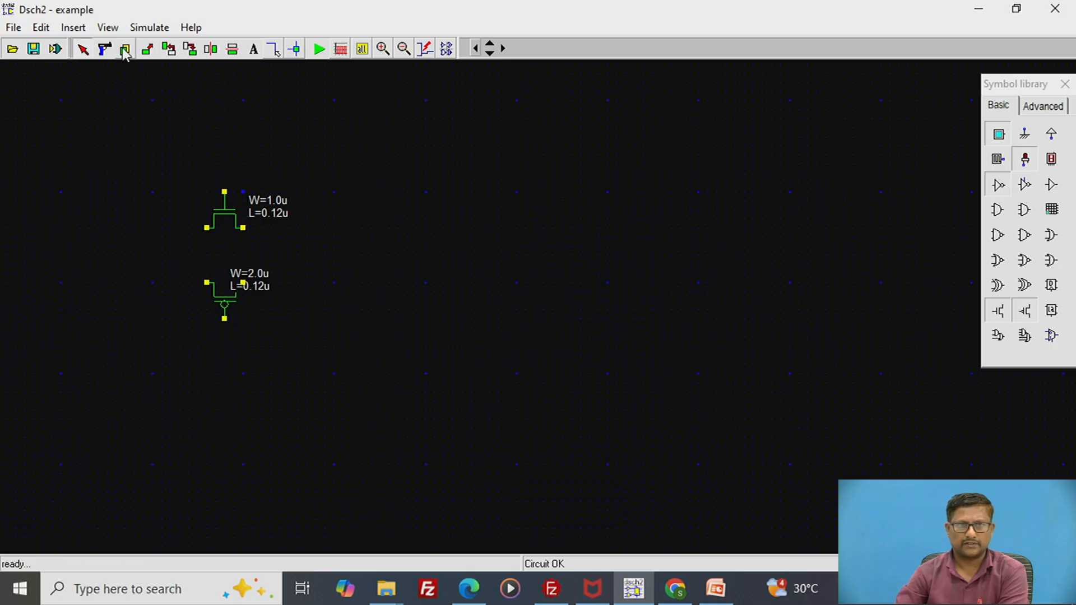
- Move the PMOS transistor up until its source and drain meet those of the NMOS, forming a transmission gate
{"action": "left_click", "coordinate": [146, 50]}
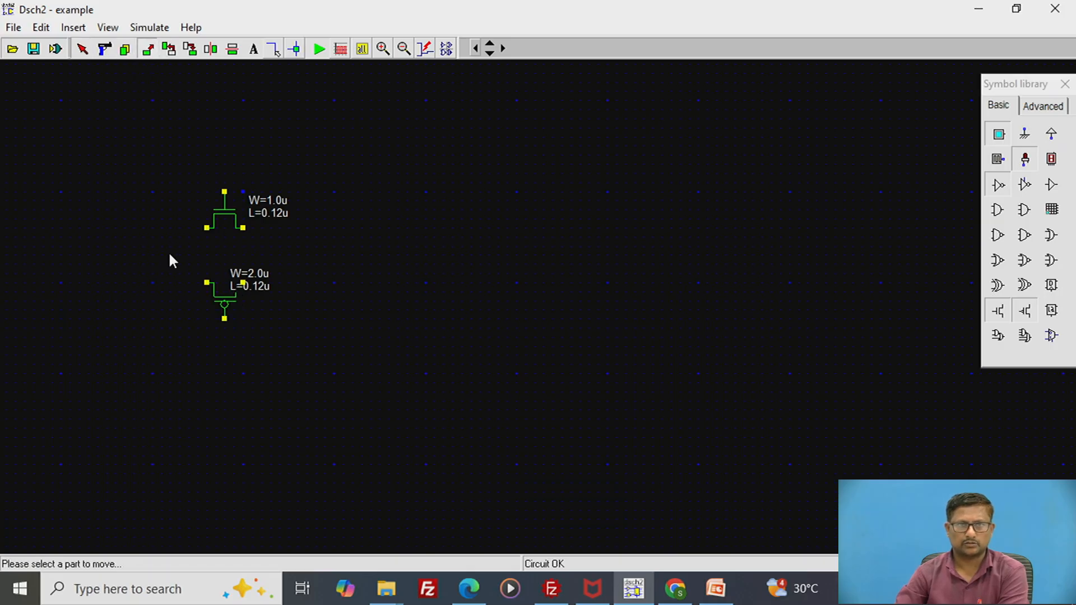
{"action": "left_click_drag", "start_coordinate": [174, 256], "coordinate": [290, 300]}
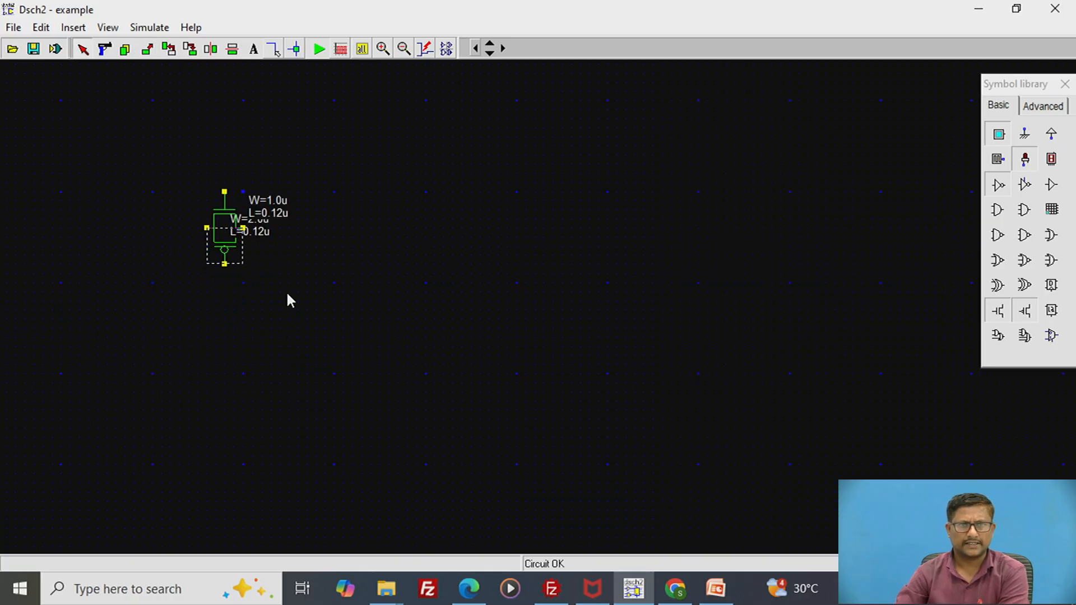
{"action": "left_click", "coordinate": [287, 294]}
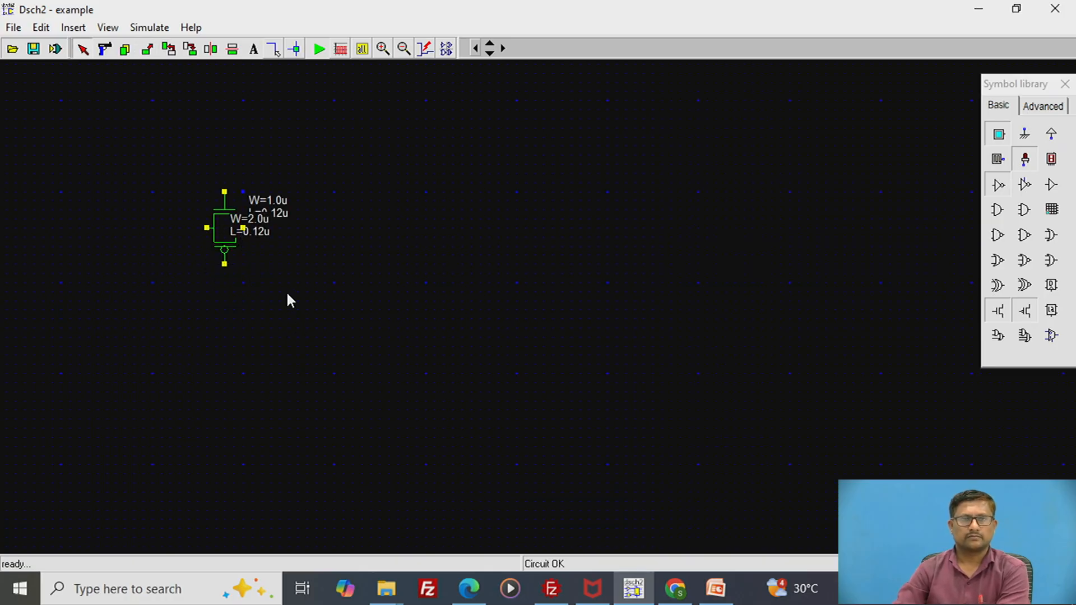
- Copy the transmission gate and place the duplicate directly below the original, leaving a gap between them
{"action": "left_click", "coordinate": [123, 53]}
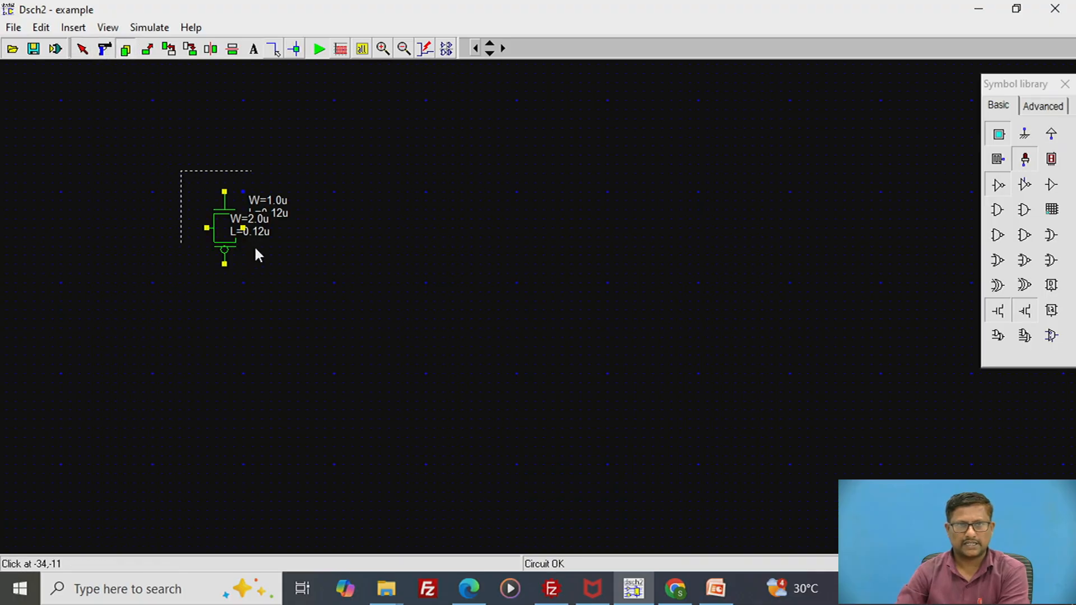
{"action": "left_click_drag", "start_coordinate": [255, 249], "coordinate": [301, 286]}
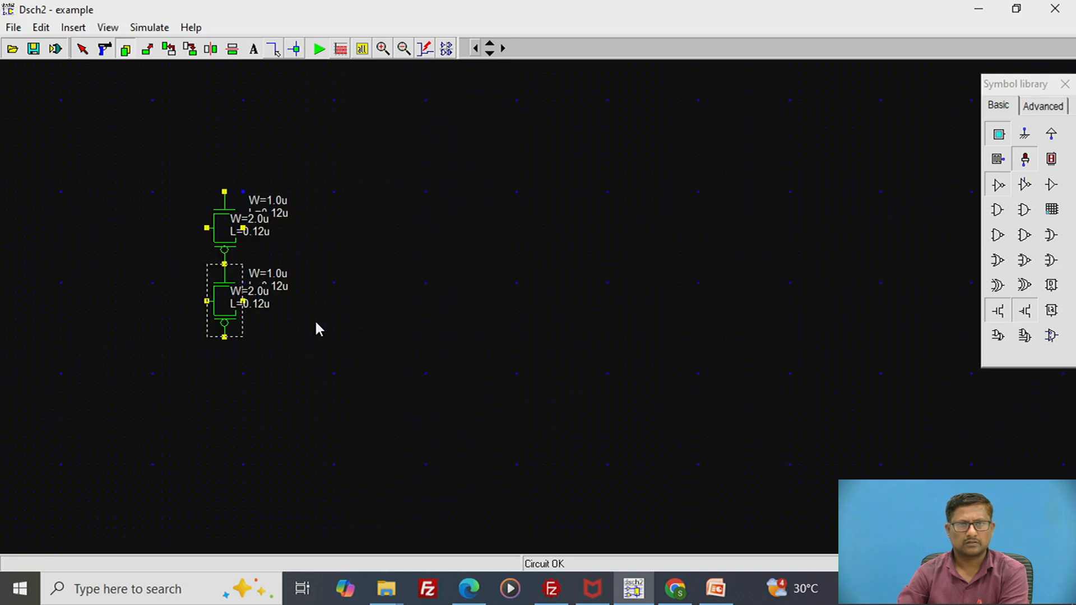
{"action": "left_click", "coordinate": [318, 374]}
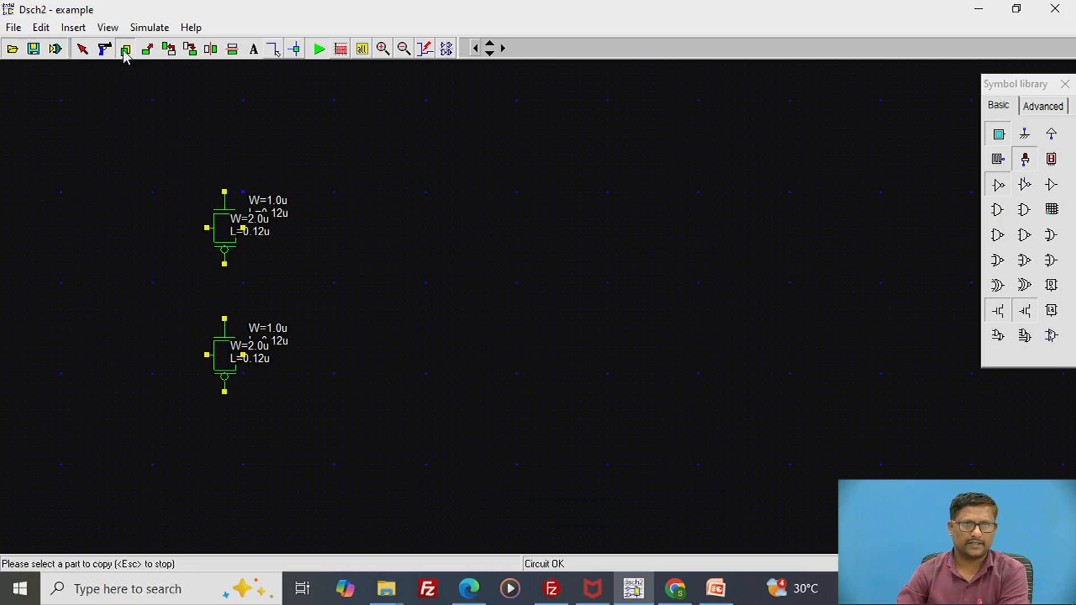
- Copy both transmission gates together and place the duplicate pair to their right, slightly higher than the originals
{"action": "left_click_drag", "start_coordinate": [158, 159], "coordinate": [338, 470]}
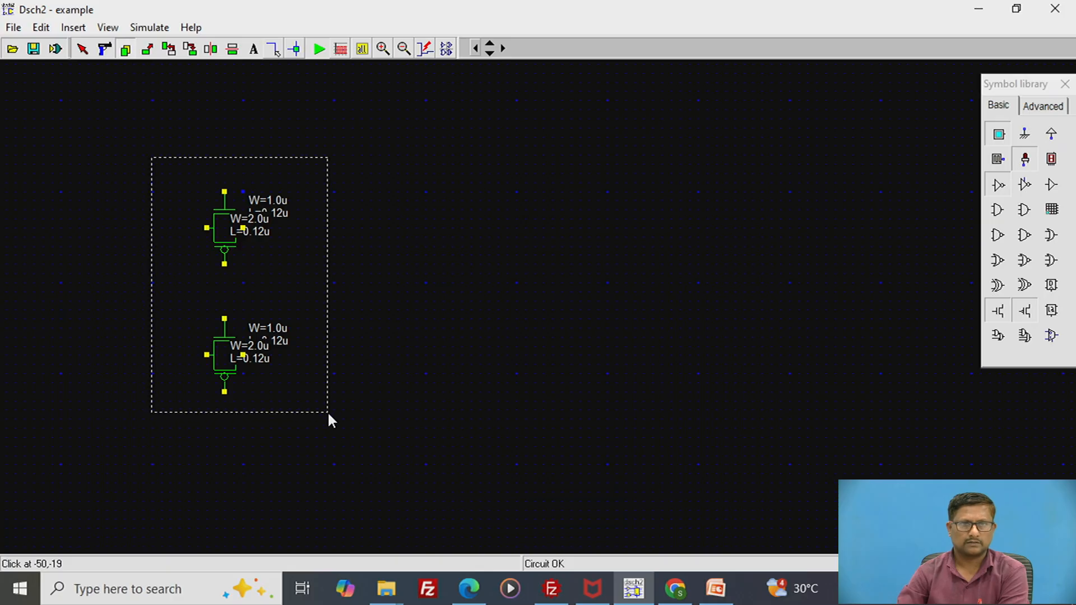
{"action": "key", "text": "Delete"}
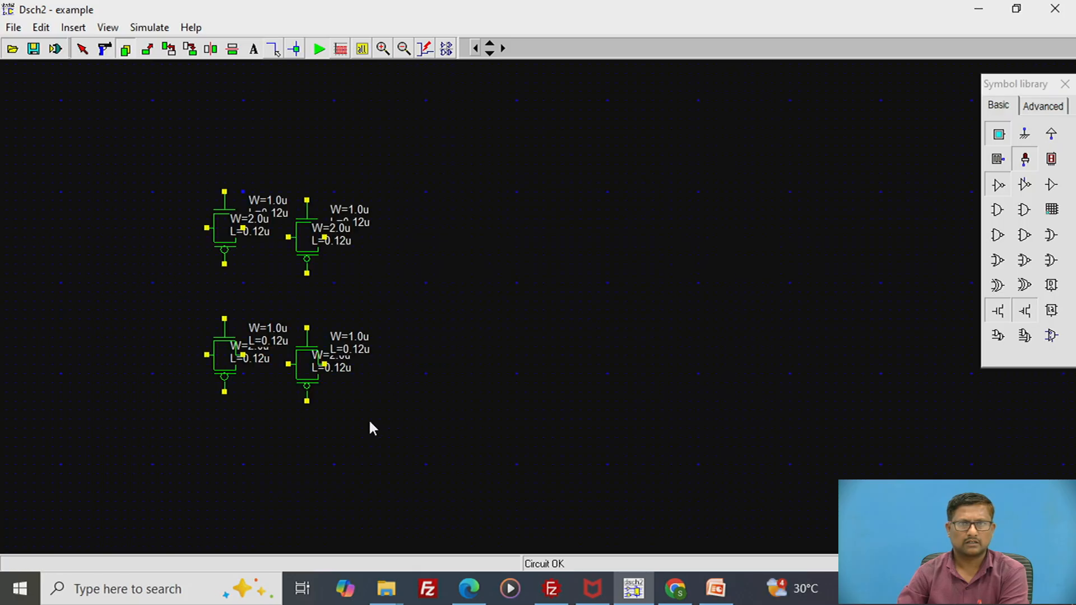
{"action": "left_click", "coordinate": [427, 383]}
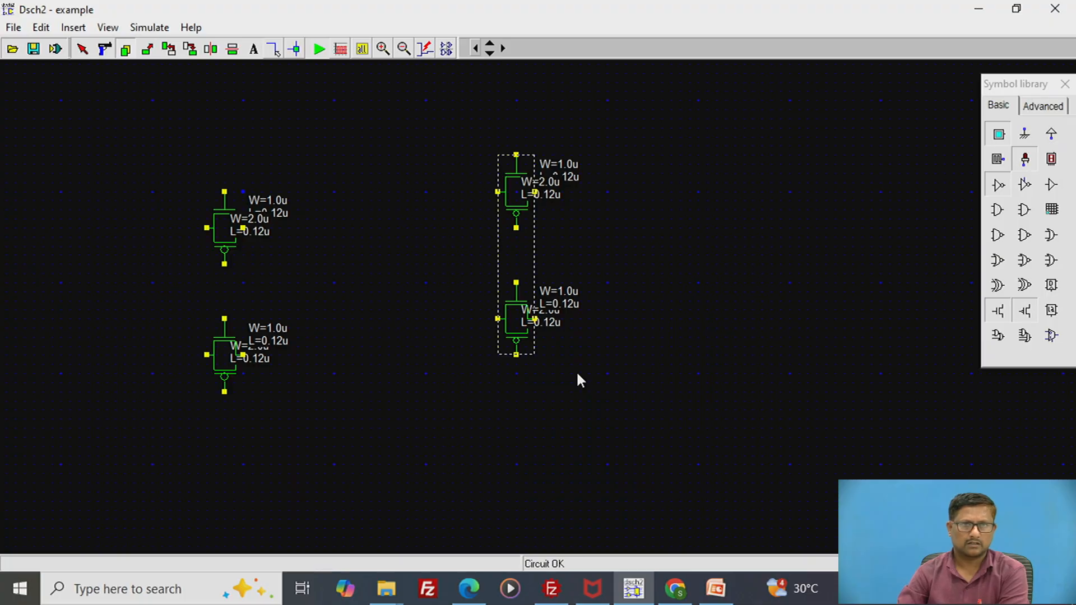
{"action": "left_click", "coordinate": [577, 375]}
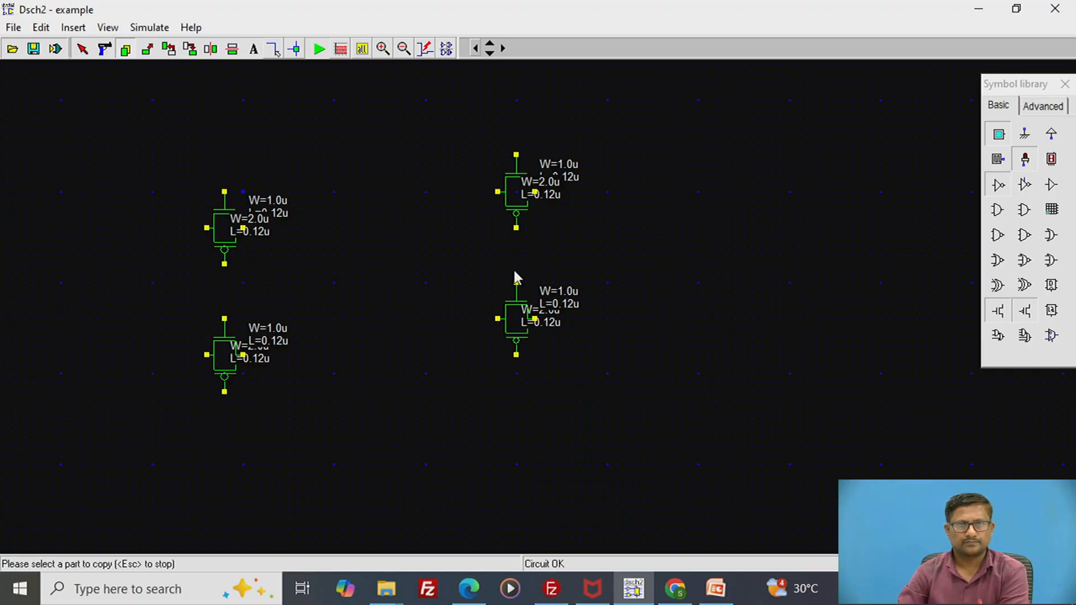
- Move the lower gate of the right-hand pair up so its top terminal joins the upper gate's bottom terminal
{"action": "left_click", "coordinate": [147, 49]}
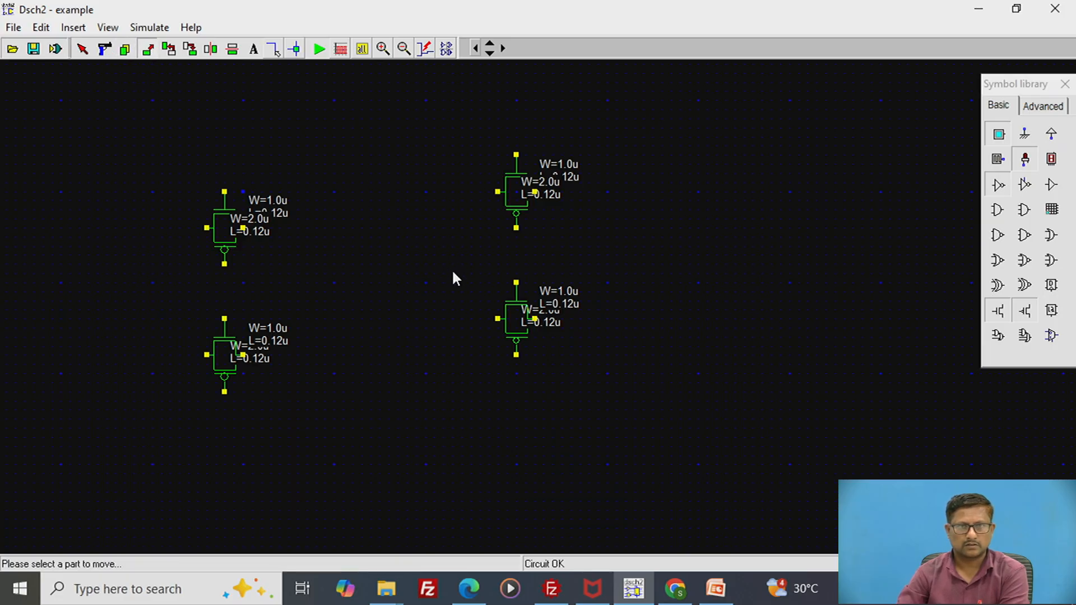
{"action": "left_click_drag", "start_coordinate": [454, 267], "coordinate": [617, 327]}
{"action": "left_click", "coordinate": [619, 332]}
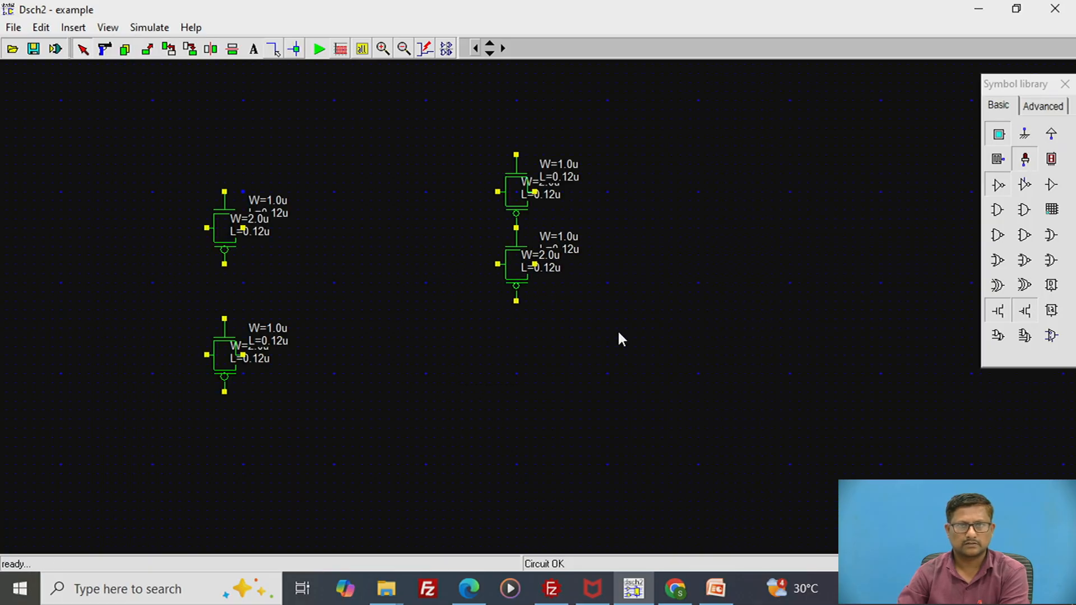
- Copy the joined right-hand pair and attach the duplicate directly beneath it, forming a column of four transmission gates
{"action": "left_click", "coordinate": [146, 50]}
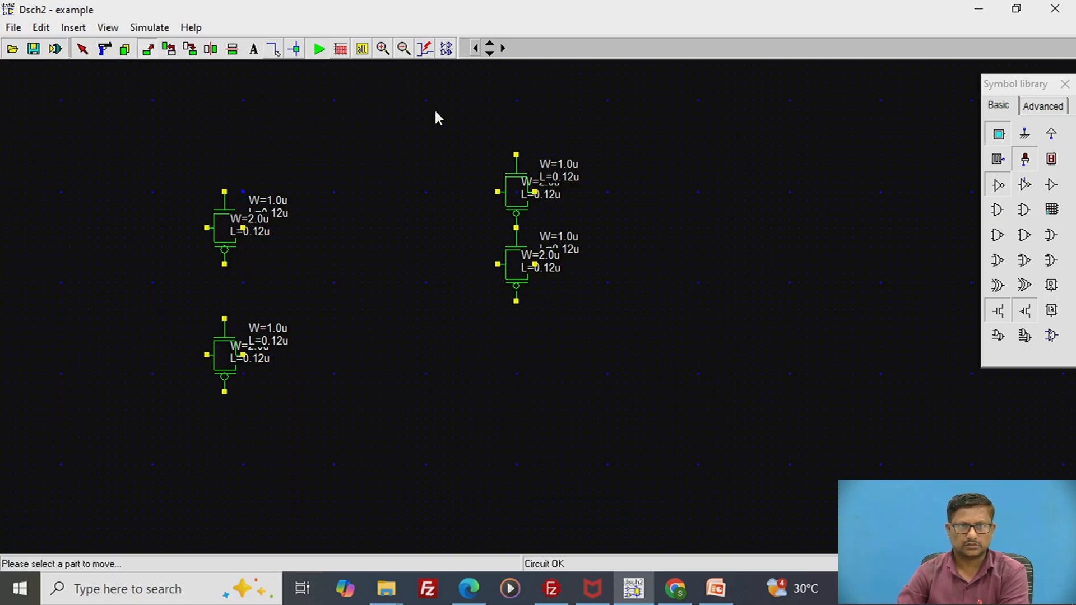
{"action": "left_click", "coordinate": [123, 50]}
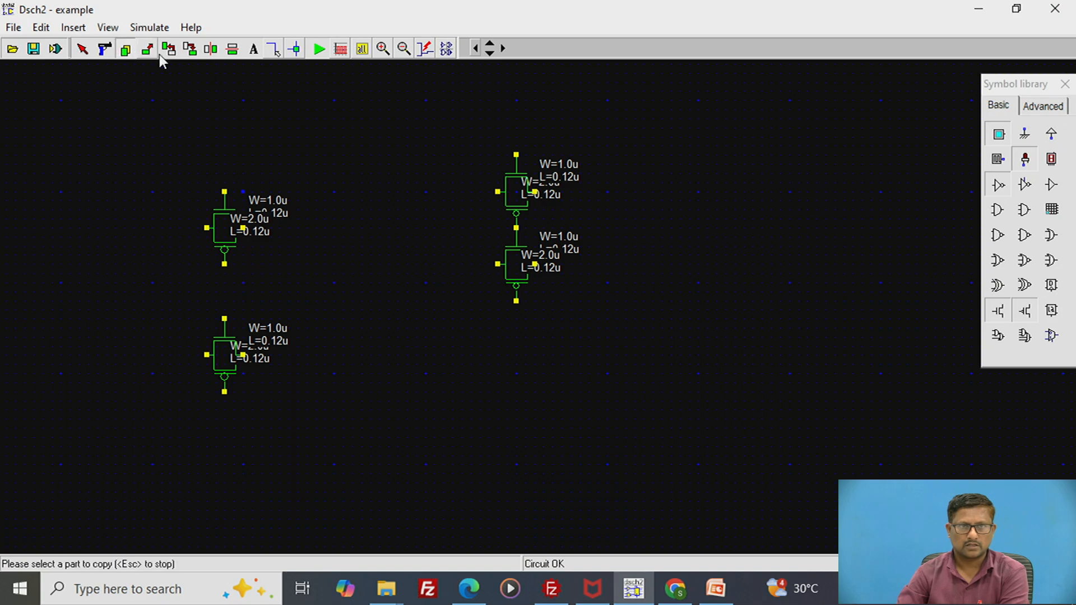
{"action": "left_click_drag", "start_coordinate": [436, 126], "coordinate": [626, 329]}
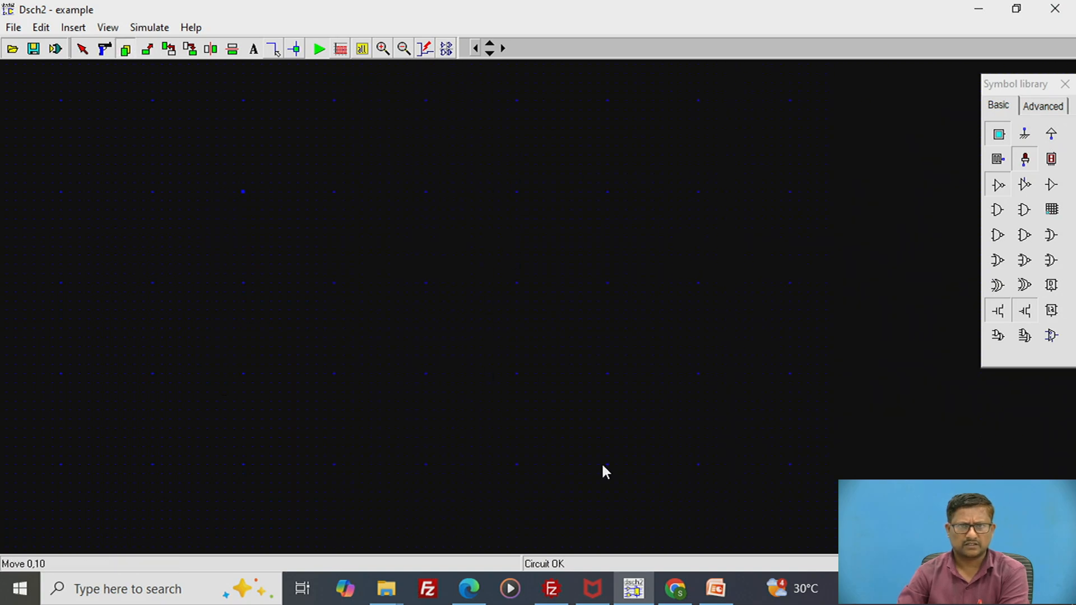
{"action": "left_click", "coordinate": [632, 399]}
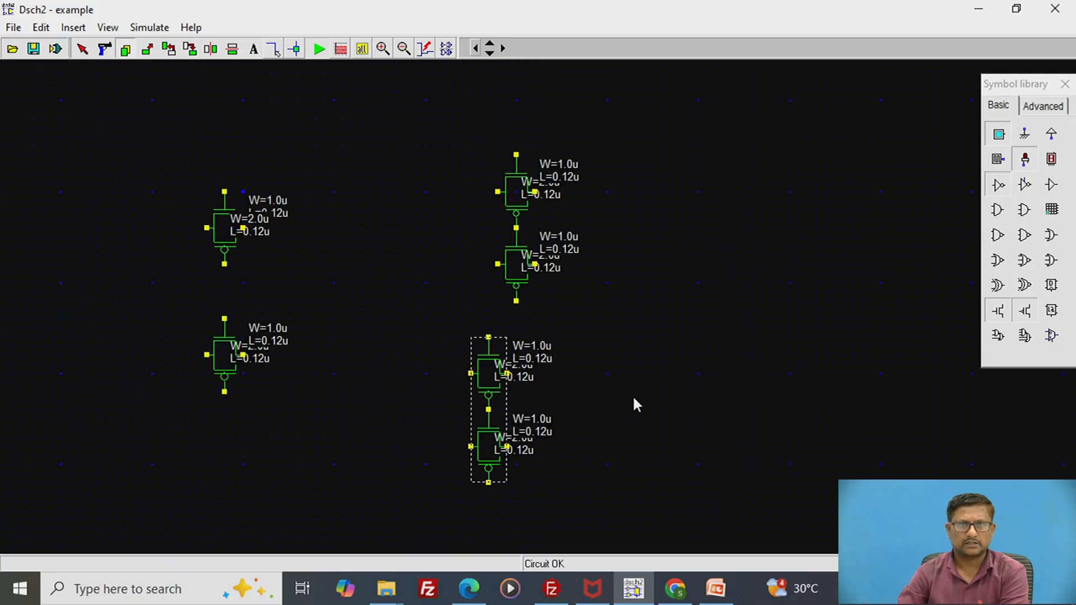
{"action": "left_click", "coordinate": [657, 362]}
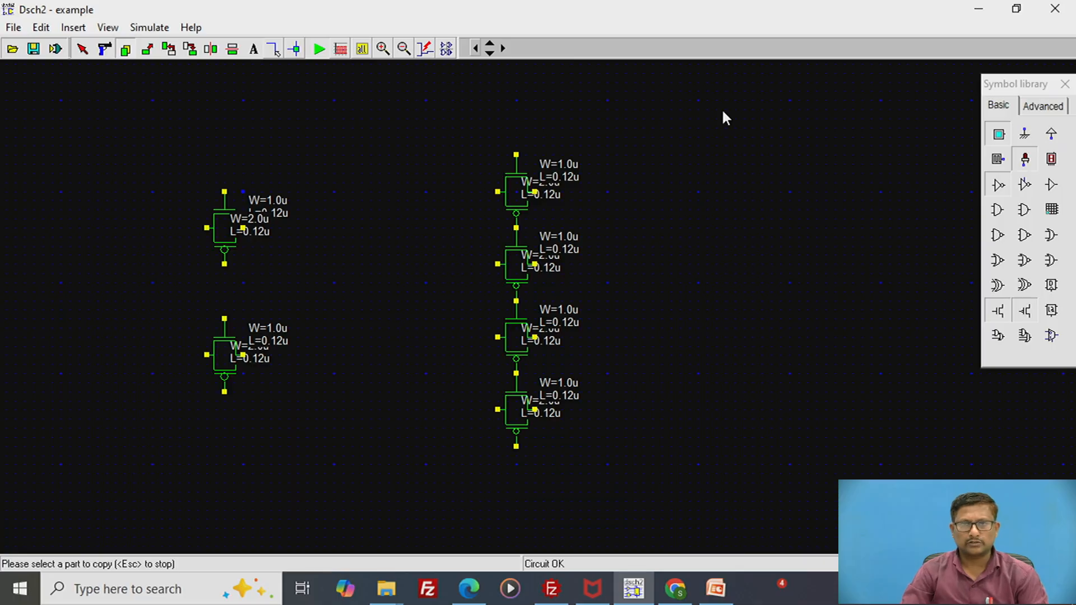
- Place an input button to the left of the first two transmission gates and name its pin I
{"action": "left_click", "coordinate": [999, 134]}
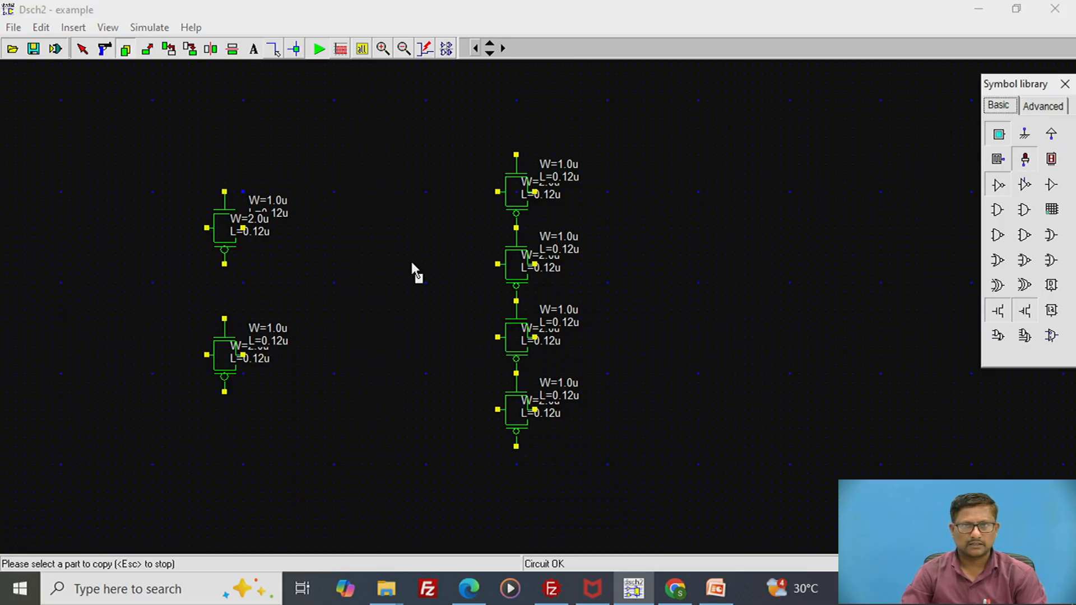
{"action": "left_click", "coordinate": [115, 299]}
{"action": "double_click", "coordinate": [108, 293]}
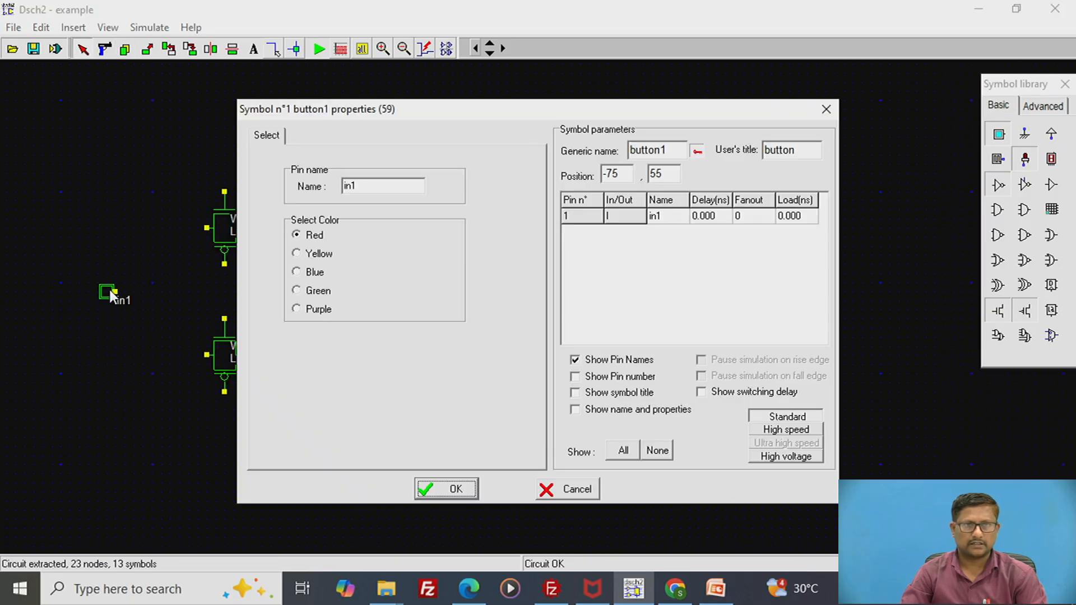
{"action": "left_click_drag", "start_coordinate": [390, 185], "coordinate": [330, 185]}
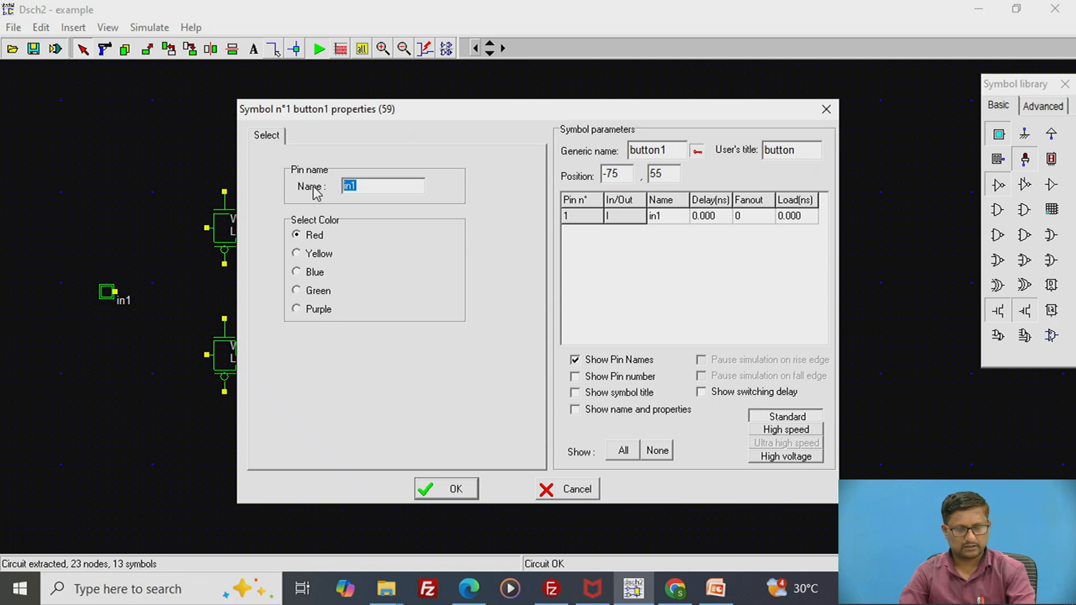
{"action": "key", "text": "BackSpace"}
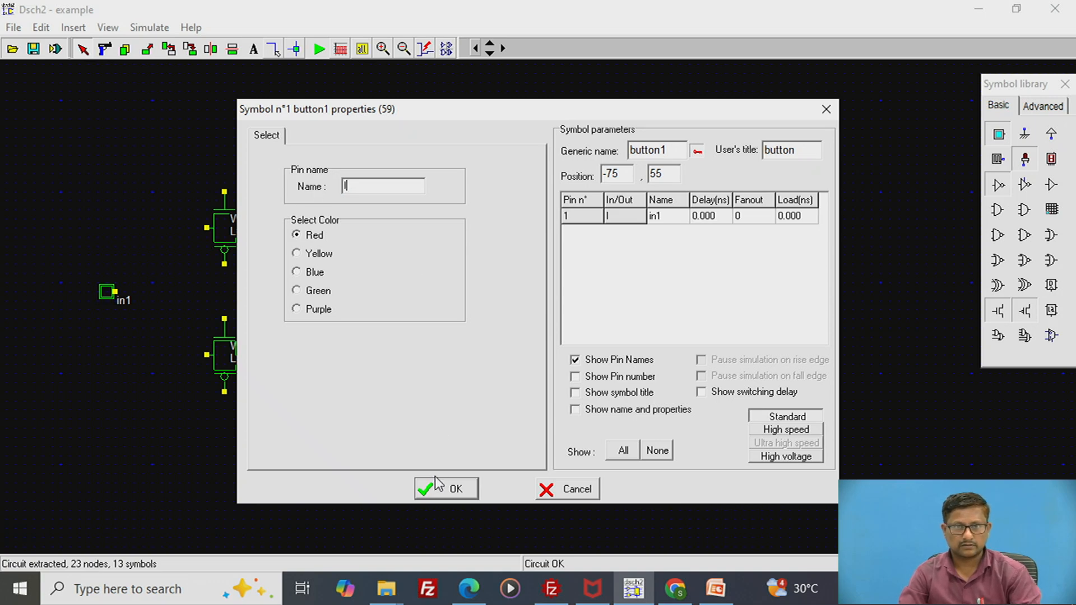
{"action": "left_click", "coordinate": [443, 491]}
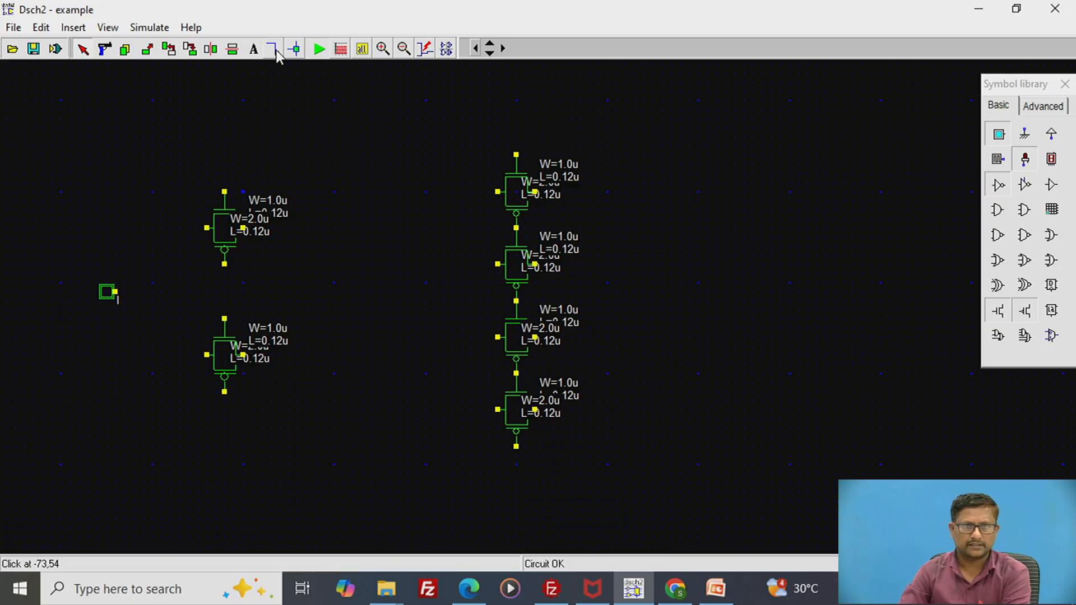
- Wire input I to the left terminals of both left-hand transmission gates through a shared vertical line
{"action": "left_click", "coordinate": [274, 50]}
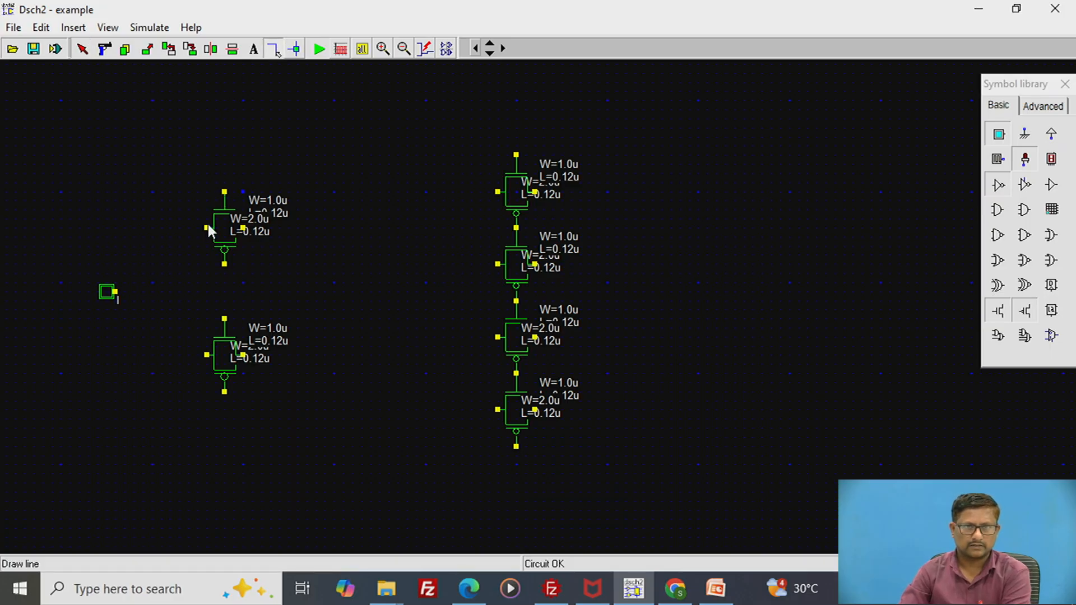
{"action": "left_click_drag", "start_coordinate": [207, 228], "coordinate": [170, 228]}
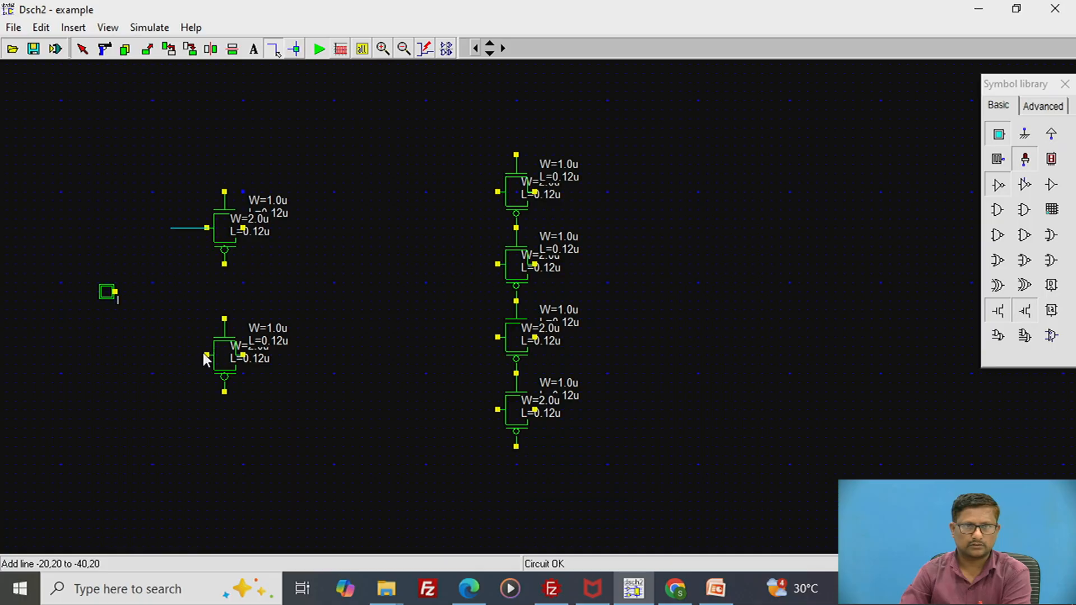
{"action": "left_click_drag", "start_coordinate": [206, 355], "coordinate": [162, 355]}
{"action": "left_click_drag", "start_coordinate": [160, 228], "coordinate": [161, 354]}
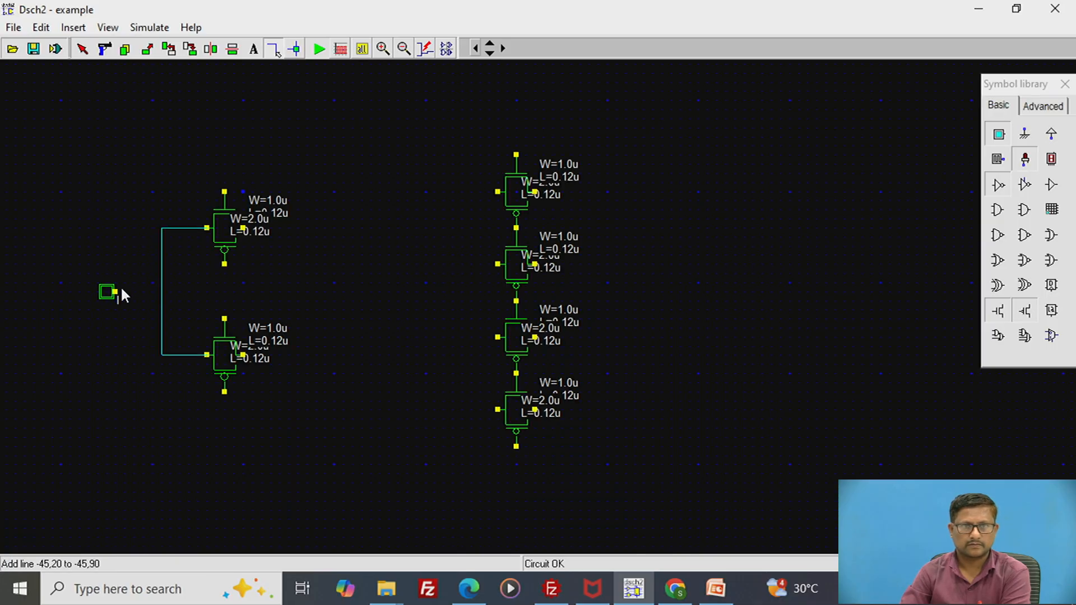
{"action": "left_click_drag", "start_coordinate": [115, 291], "coordinate": [161, 291]}
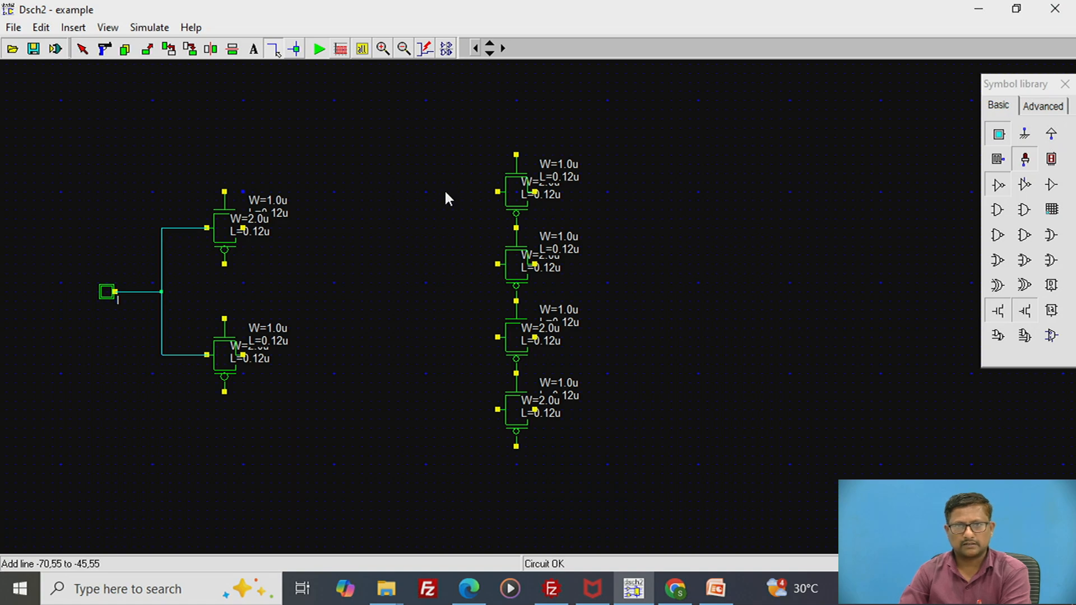
- Wire the upper-left transmission gate's right terminal to the left terminals of the top two column gates through a shared vertical line
{"action": "left_click_drag", "start_coordinate": [444, 191], "coordinate": [496, 191]}
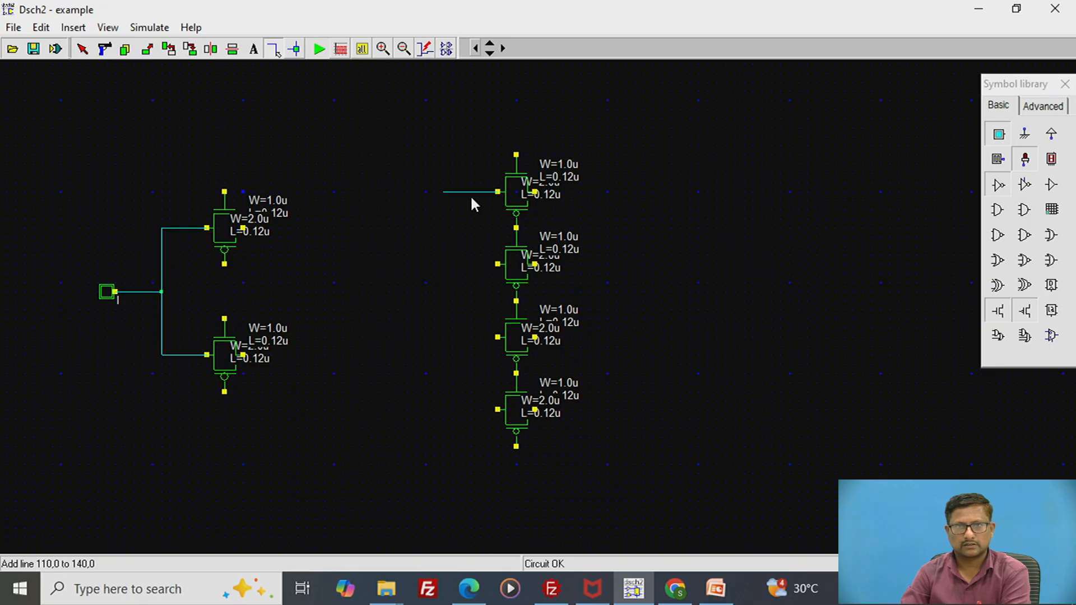
{"action": "left_click", "coordinate": [411, 192]}
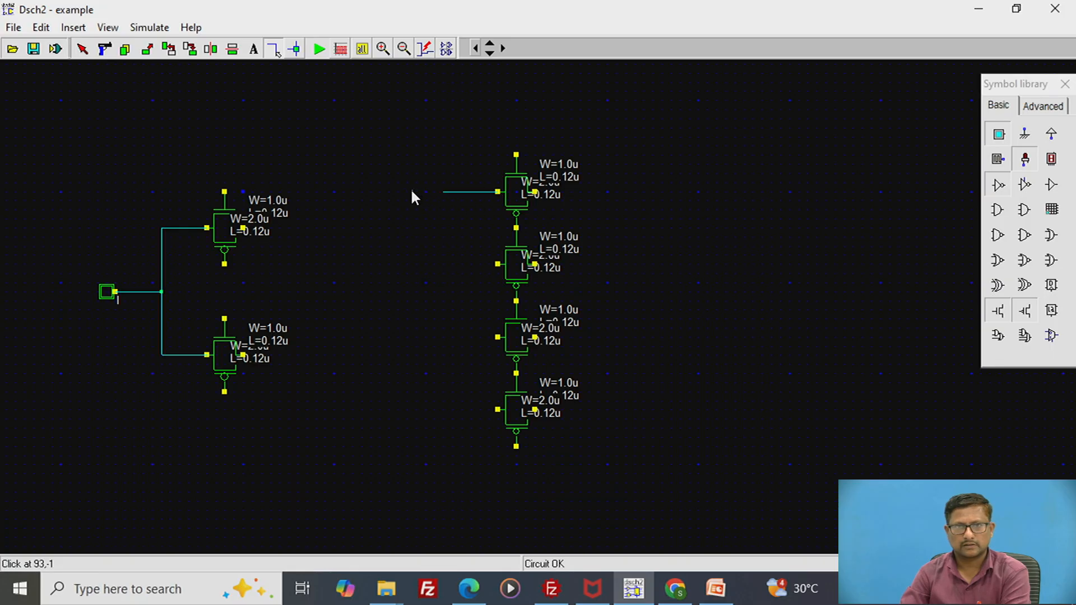
{"action": "left_click_drag", "start_coordinate": [445, 192], "coordinate": [445, 193]}
{"action": "left_click_drag", "start_coordinate": [416, 264], "coordinate": [498, 263]}
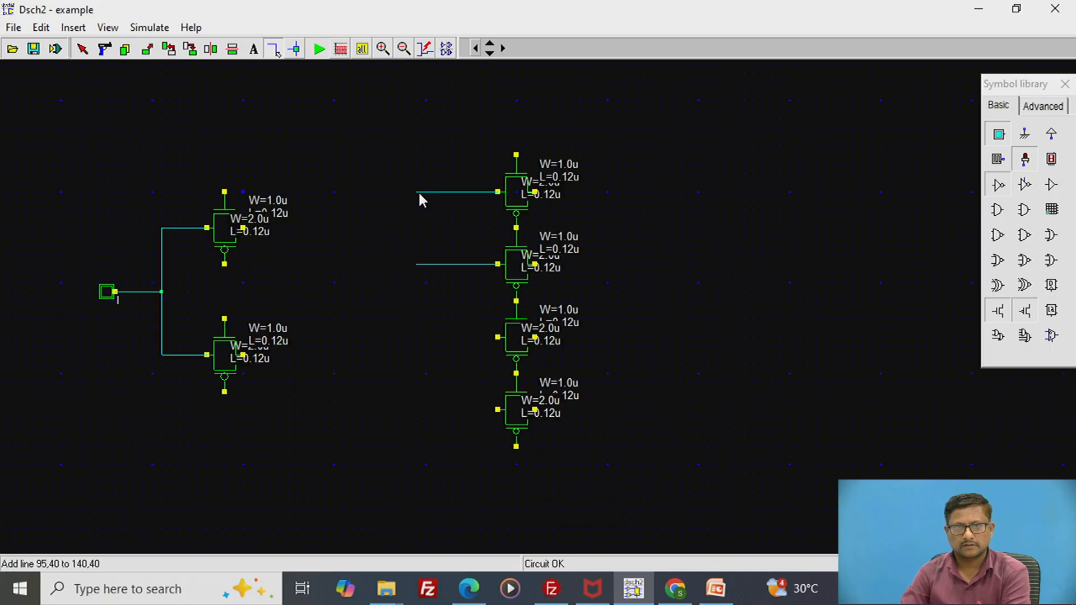
{"action": "left_click_drag", "start_coordinate": [415, 192], "coordinate": [415, 265]}
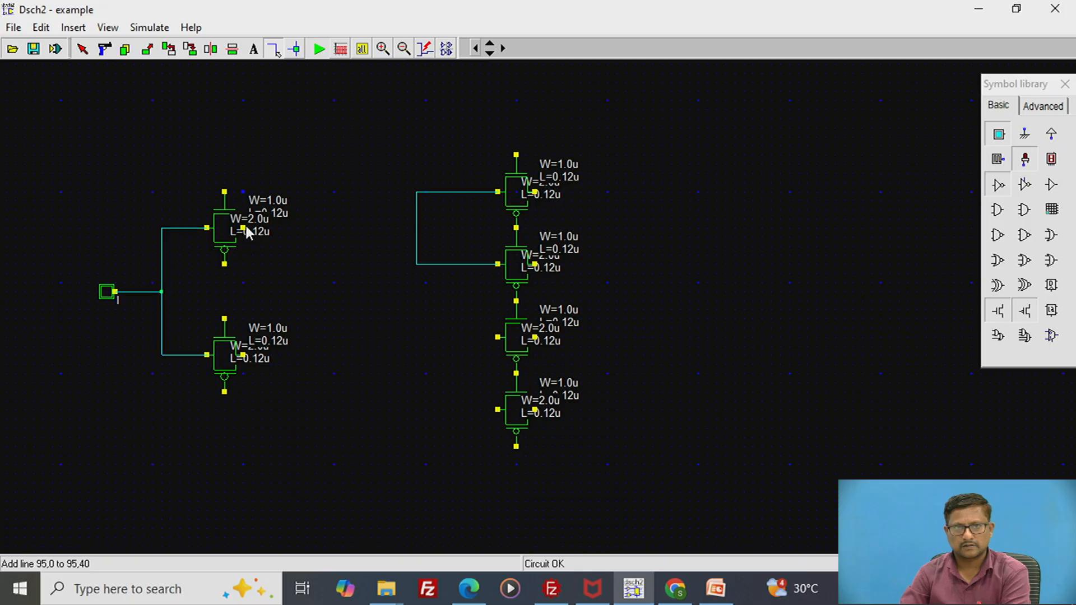
{"action": "left_click_drag", "start_coordinate": [245, 228], "coordinate": [416, 228]}
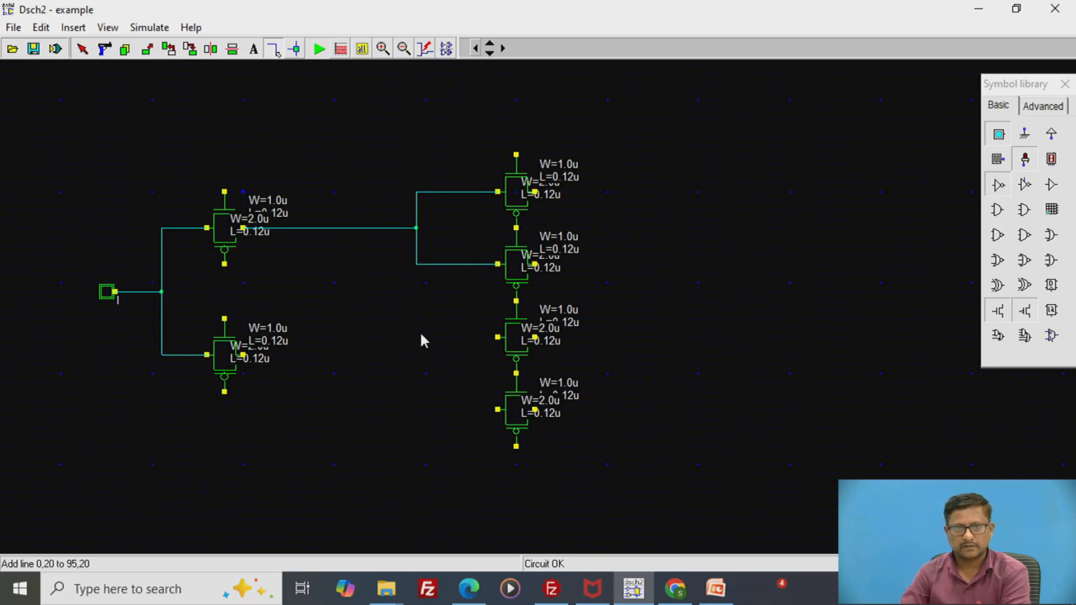
- Wire the lower-left transmission gate's right terminal to the left terminals of the bottom two column gates through a shared vertical line
{"action": "left_click_drag", "start_coordinate": [416, 336], "coordinate": [498, 337]}
{"action": "left_click_drag", "start_coordinate": [416, 337], "coordinate": [498, 409]}
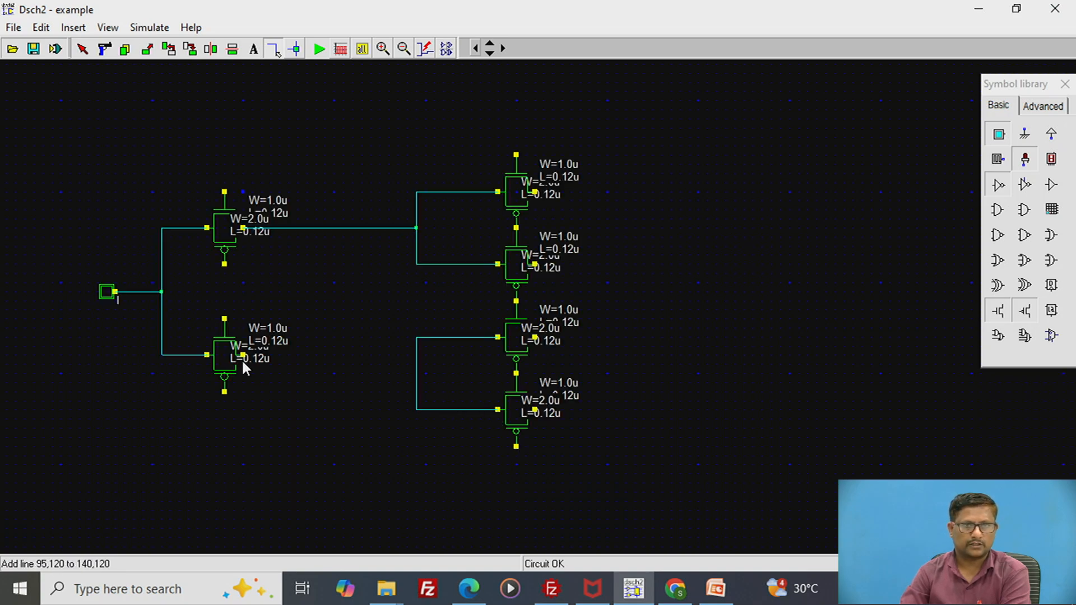
{"action": "left_click_drag", "start_coordinate": [243, 357], "coordinate": [418, 359]}
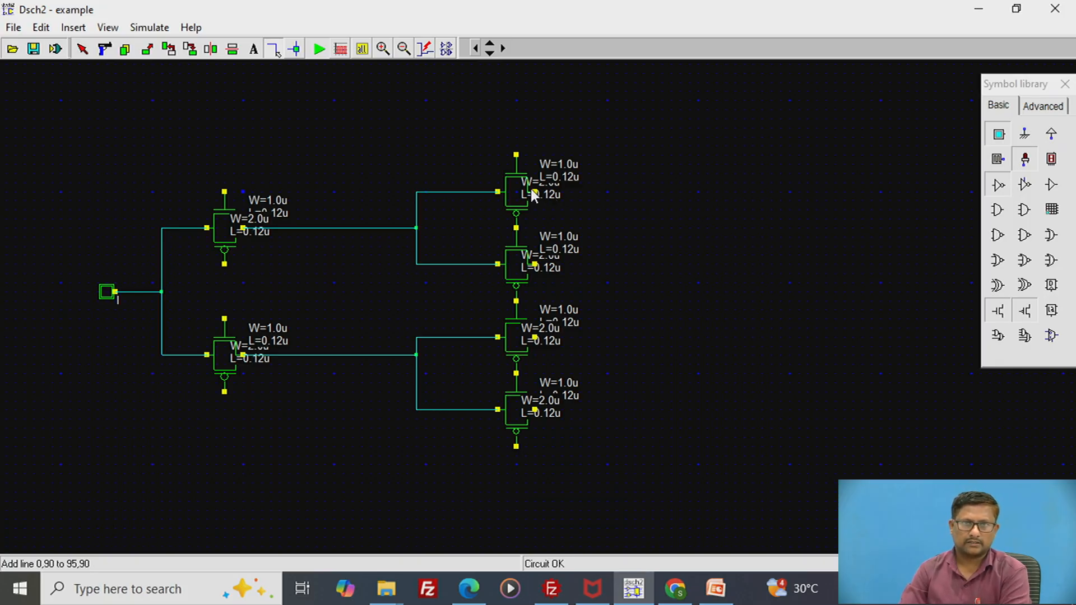
- Draw a horizontal output line of equal length from the right terminal of each of the four column gates
{"action": "left_click_drag", "start_coordinate": [532, 192], "coordinate": [575, 196]}
{"action": "left_click_drag", "start_coordinate": [640, 195], "coordinate": [692, 190]}
{"action": "left_click_drag", "start_coordinate": [534, 267], "coordinate": [685, 268]}
{"action": "left_click_drag", "start_coordinate": [535, 340], "coordinate": [690, 343]}
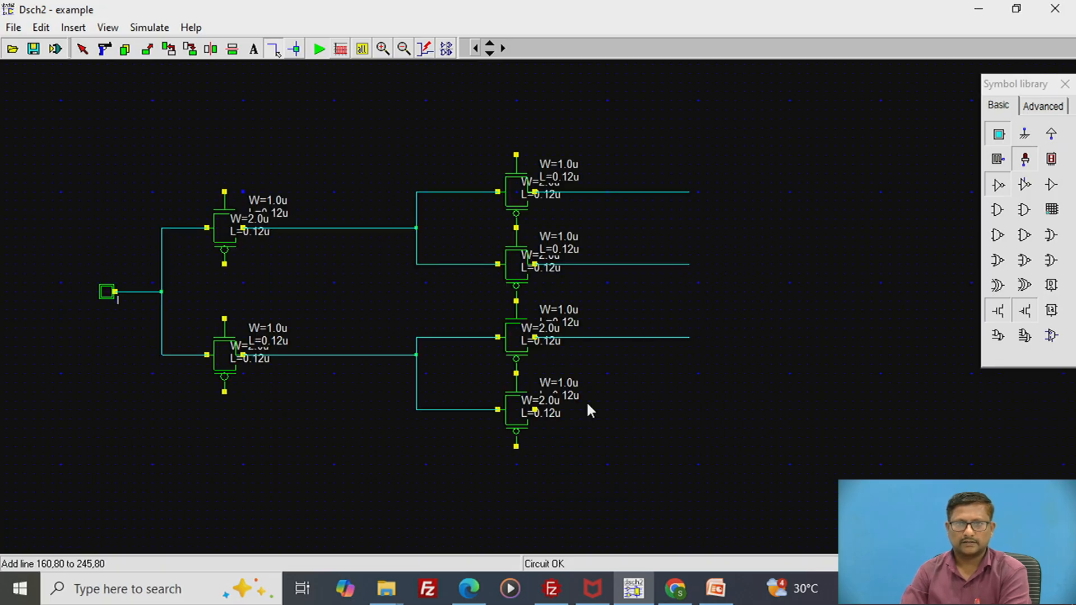
{"action": "left_click_drag", "start_coordinate": [534, 409], "coordinate": [691, 414]}
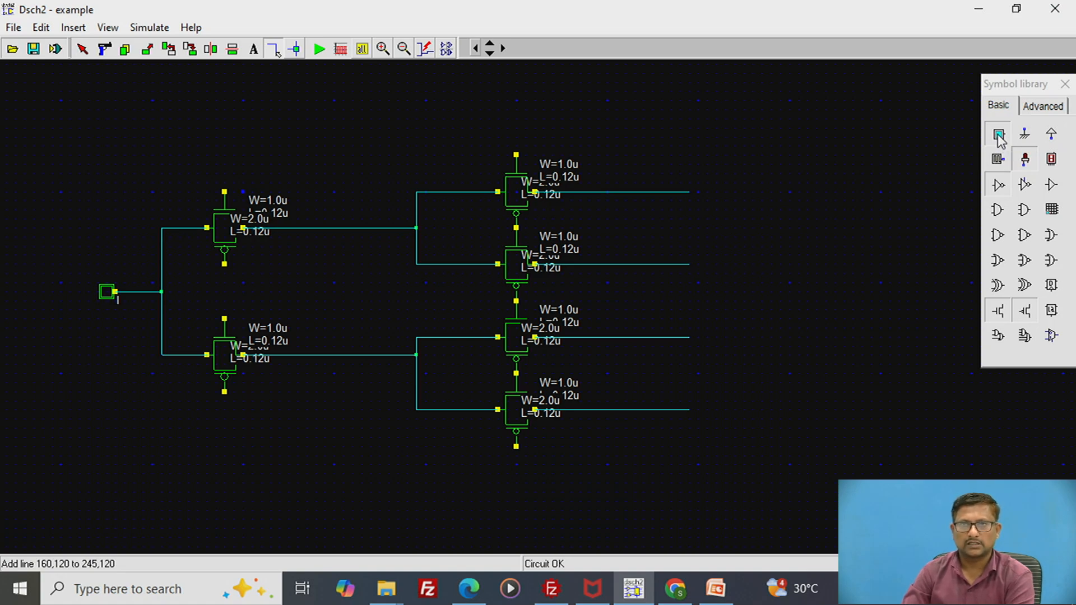
- Switch to PowerPoint, examine the select-line wiring on slide 4's 1:4 demux diagram, and return to Dsch2
{"action": "left_click", "coordinate": [723, 596]}
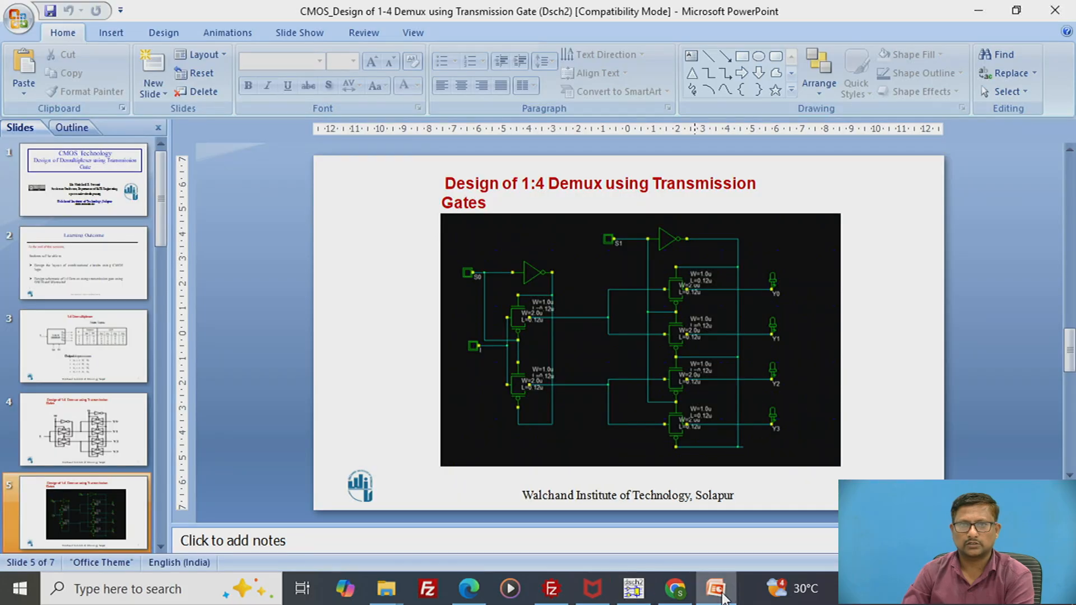
{"action": "left_click", "coordinate": [62, 442]}
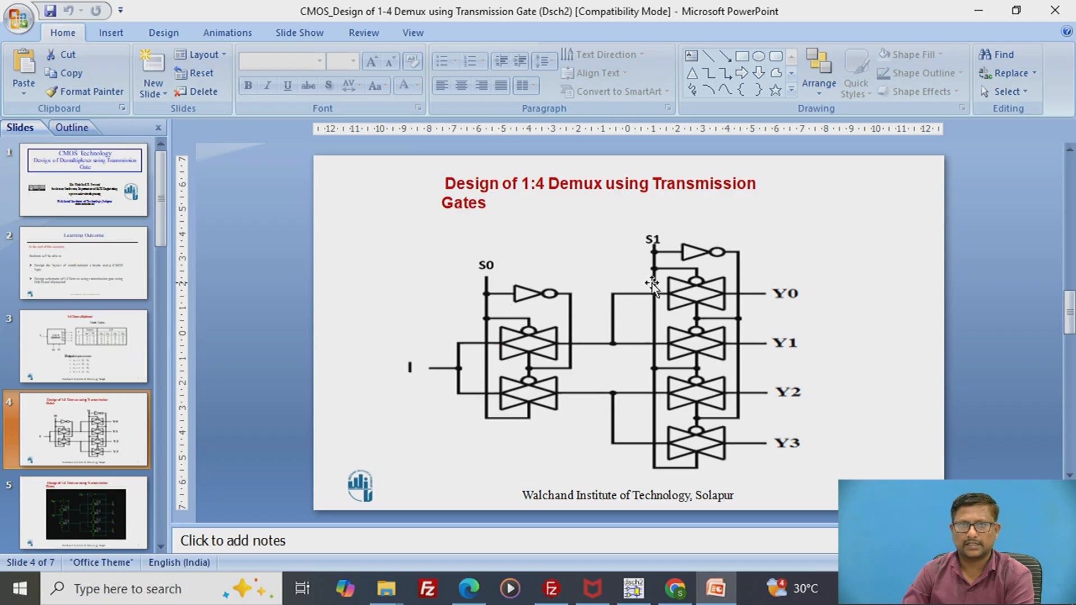
{"action": "left_click", "coordinate": [633, 588]}
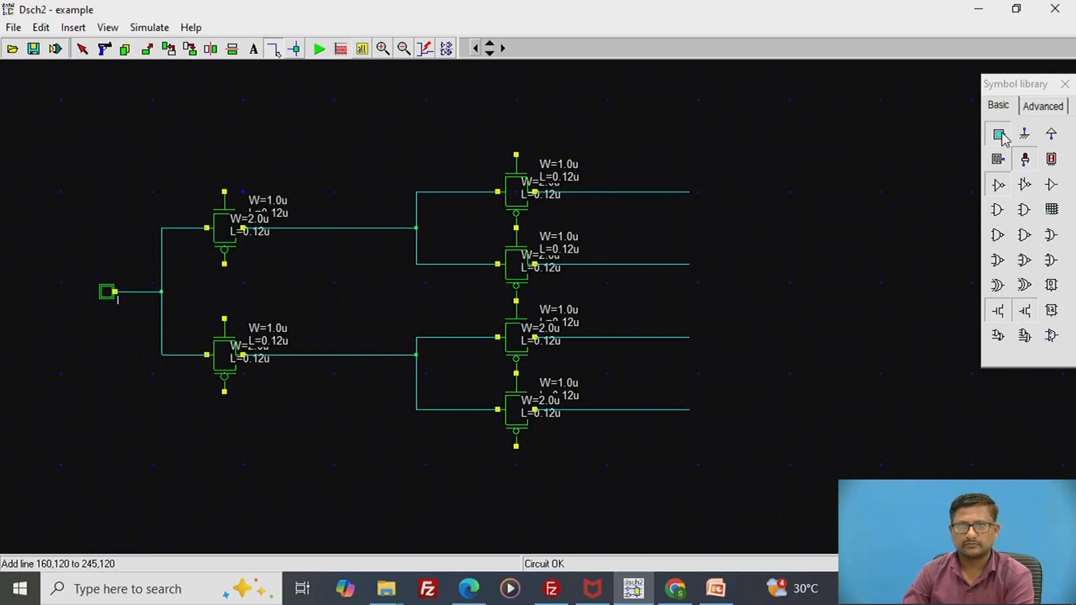
- Place an input button and an inverter above the left-hand gates, moving the inverter level with the button
{"action": "left_click_drag", "start_coordinate": [1024, 157], "coordinate": [157, 129]}
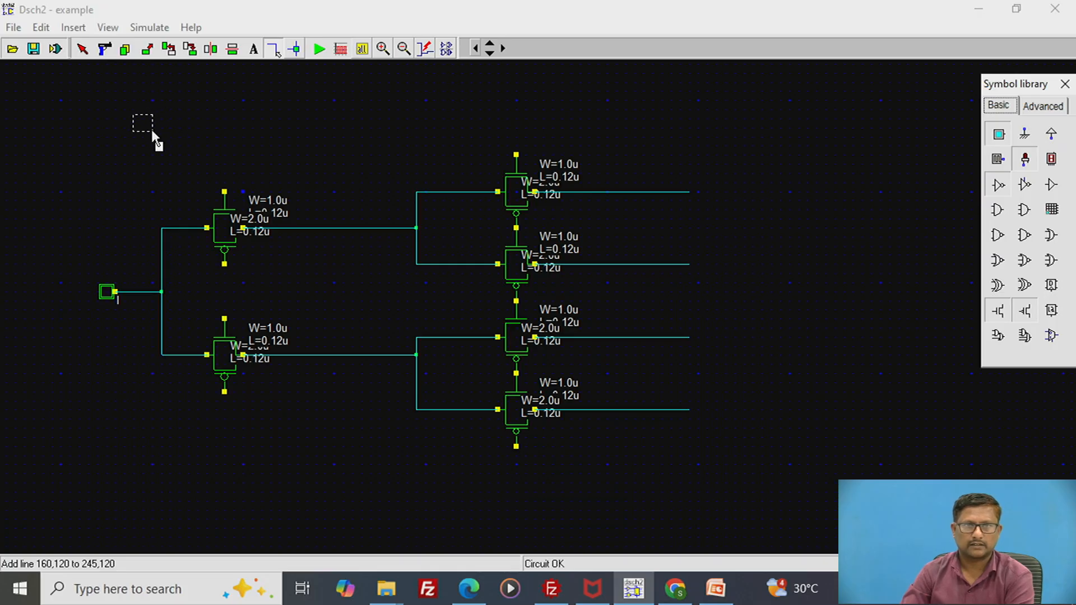
{"action": "left_click_drag", "start_coordinate": [152, 131], "coordinate": [149, 133]}
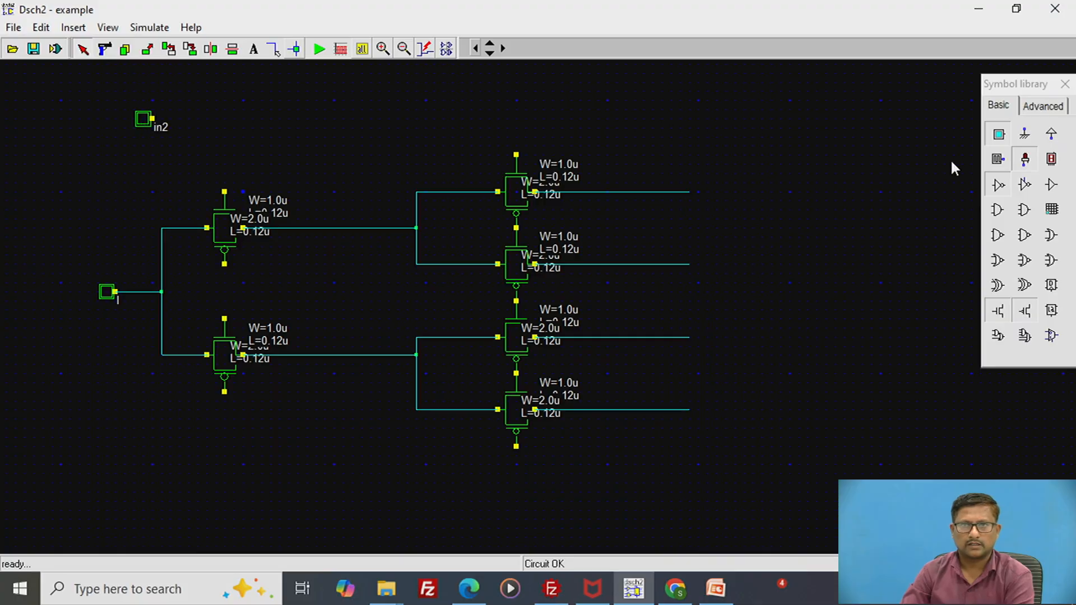
{"action": "left_click_drag", "start_coordinate": [1002, 193], "coordinate": [267, 140]}
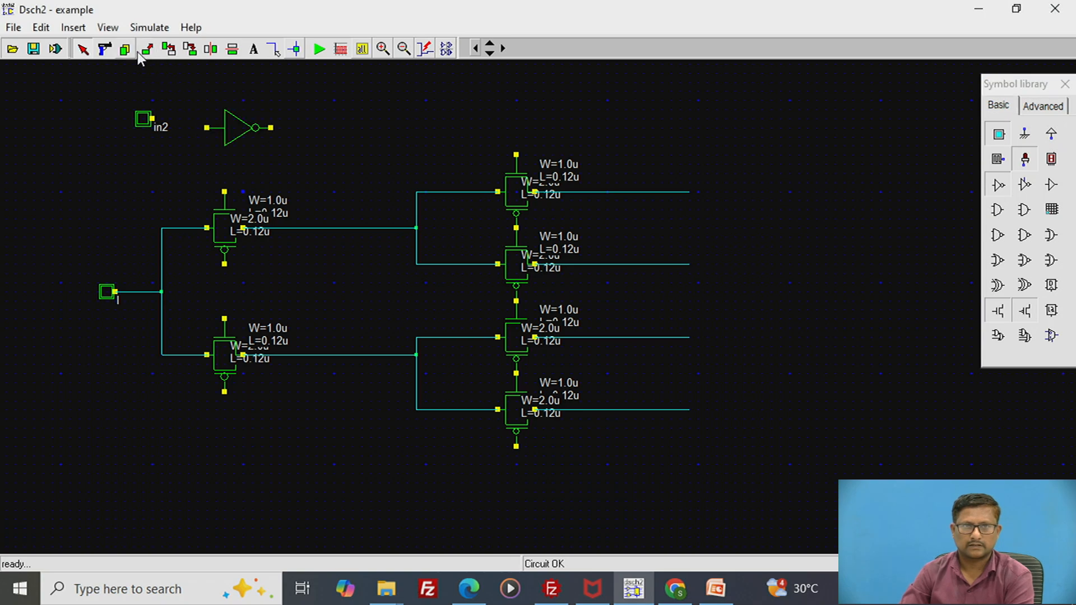
{"action": "left_click", "coordinate": [146, 48]}
{"action": "left_click", "coordinate": [271, 144]}
{"action": "left_click", "coordinate": [288, 153]}
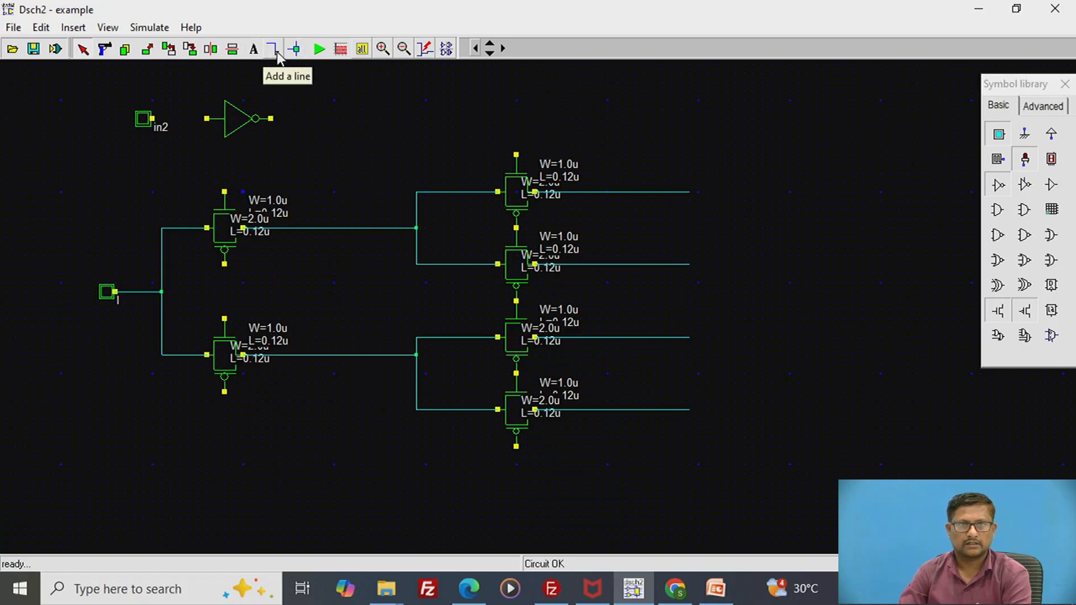
- Wire the new input button above the left-hand gates to the inverter's input
{"action": "left_click", "coordinate": [274, 50]}
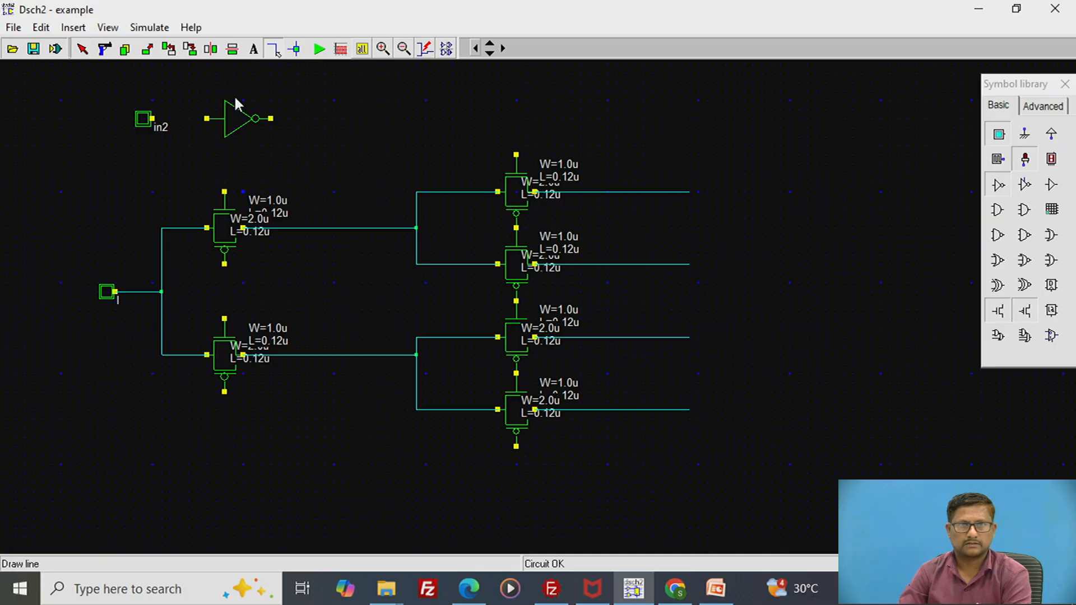
{"action": "left_click", "coordinate": [154, 119]}
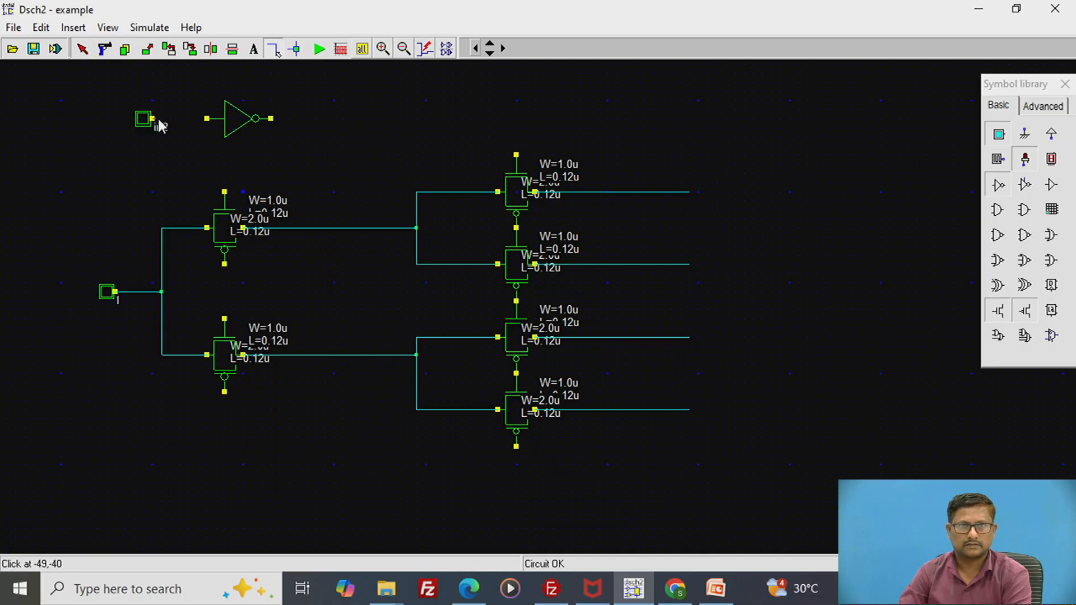
{"action": "left_click", "coordinate": [207, 119]}
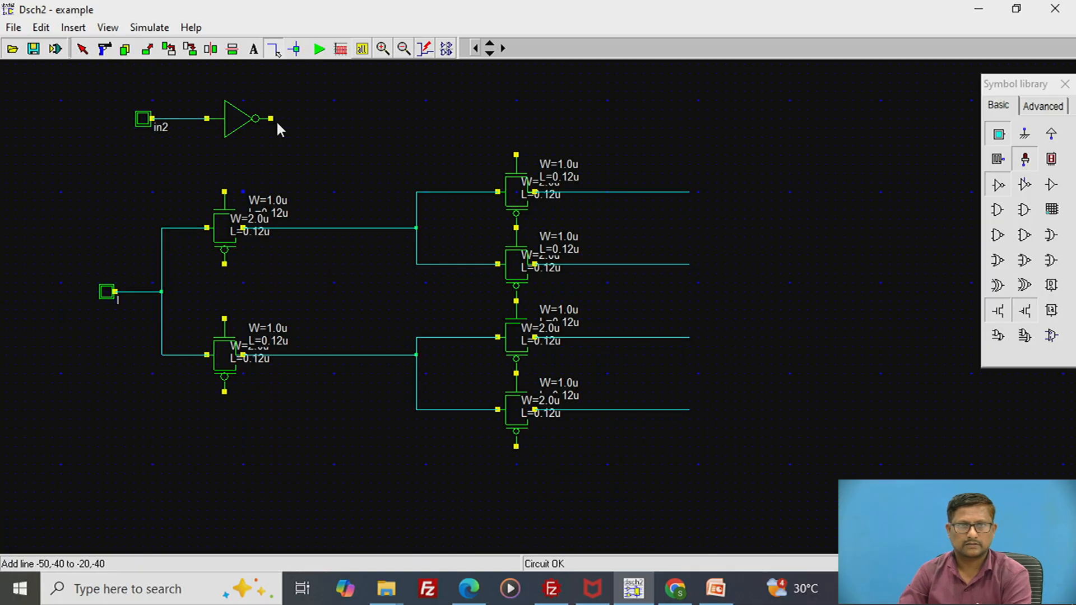
- Wire the inverter's output through a vertical line to the bottom terminal of the lower-left transmission gate
{"action": "left_click", "coordinate": [273, 118]}
{"action": "left_click", "coordinate": [332, 118]}
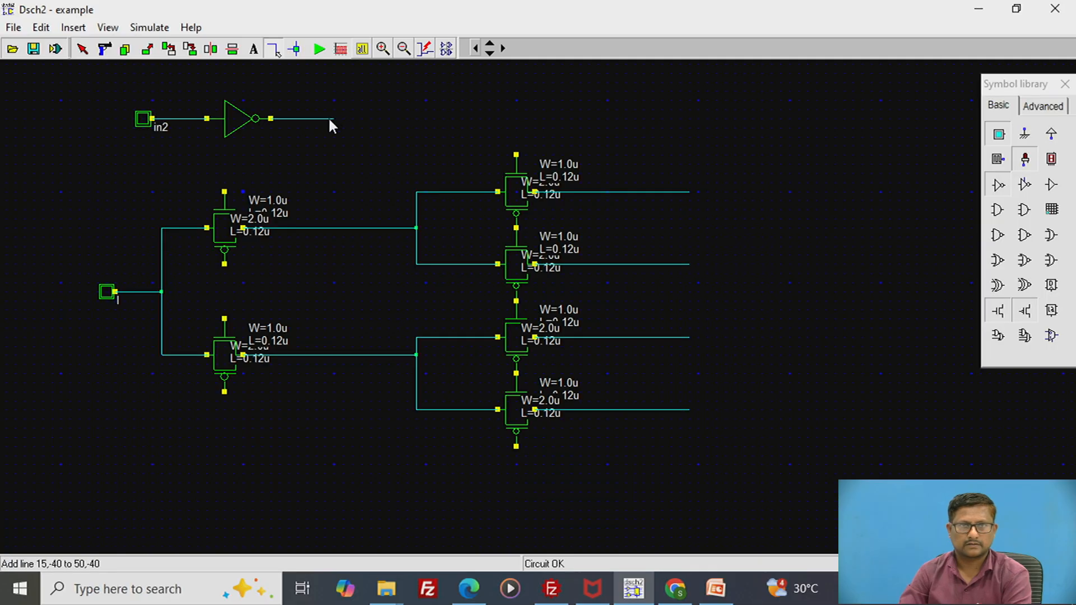
{"action": "left_click", "coordinate": [330, 119]}
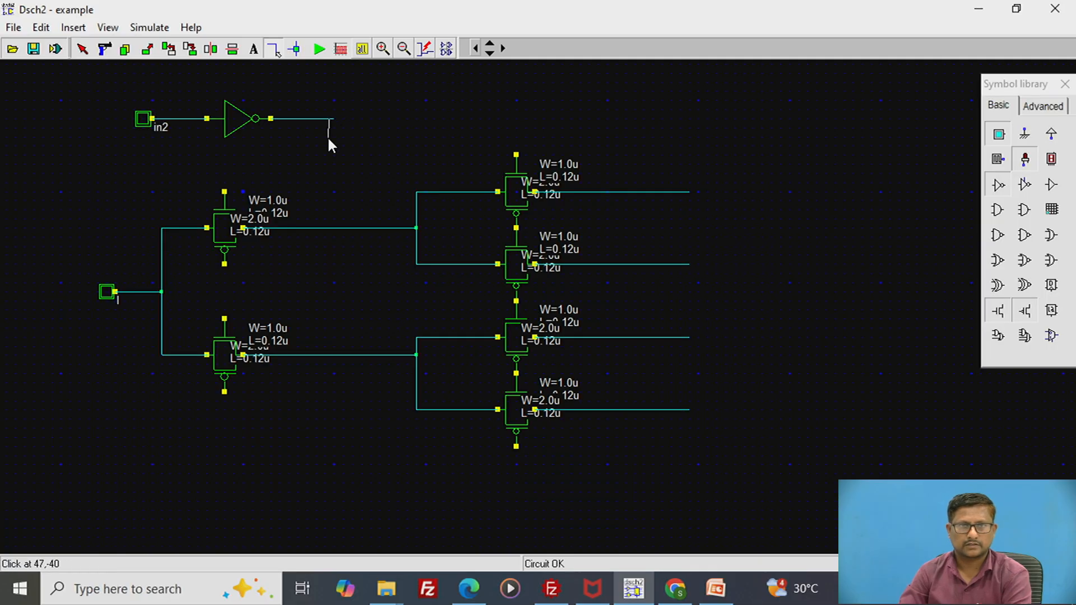
{"action": "left_click", "coordinate": [326, 393]}
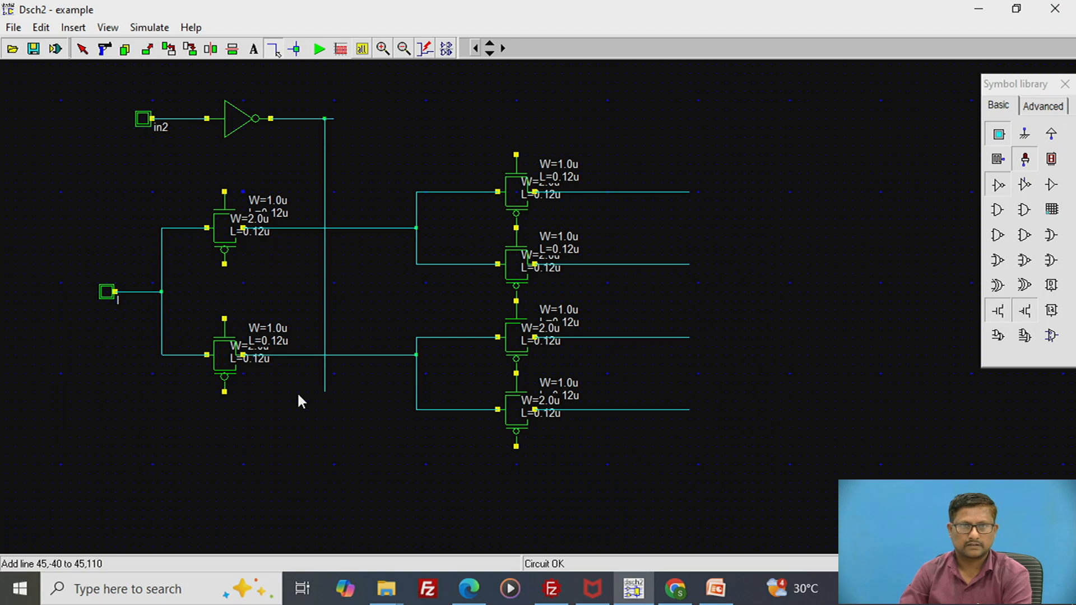
{"action": "left_click", "coordinate": [225, 393]}
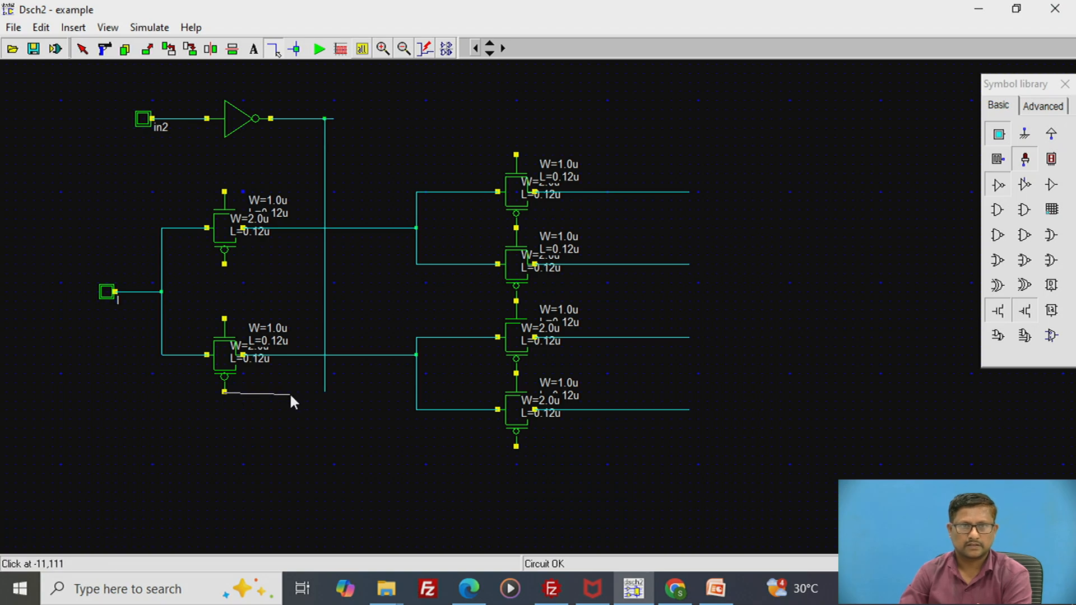
{"action": "left_click", "coordinate": [327, 391]}
- Join the facing terminals of the two left-hand gates and wire the upper gate's top terminal to the inverter's vertical output line
{"action": "left_click", "coordinate": [224, 265]}
{"action": "left_click", "coordinate": [224, 318]}
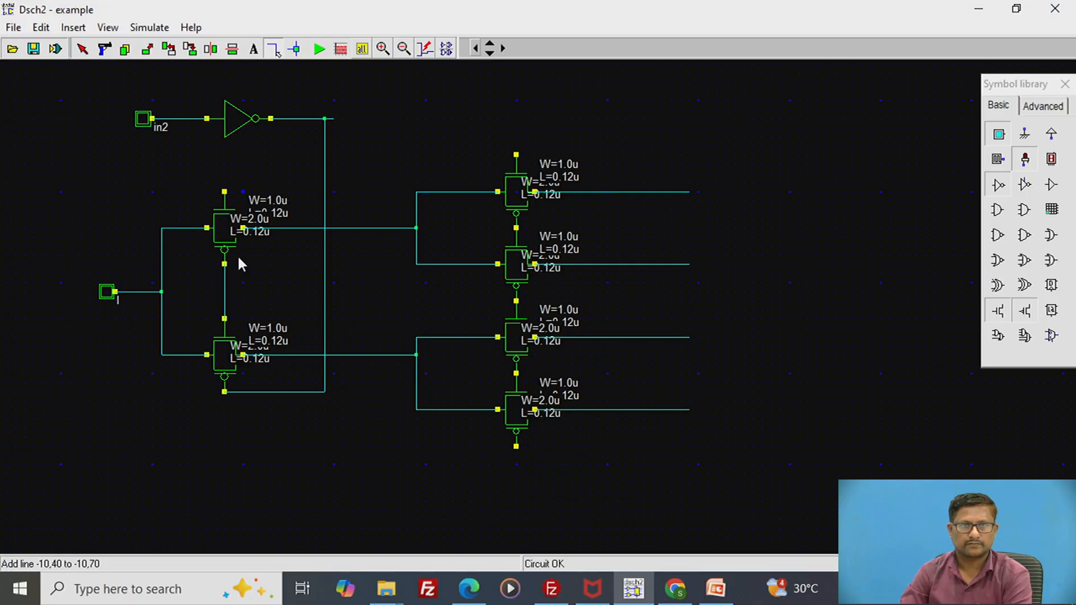
{"action": "left_click", "coordinate": [224, 191]}
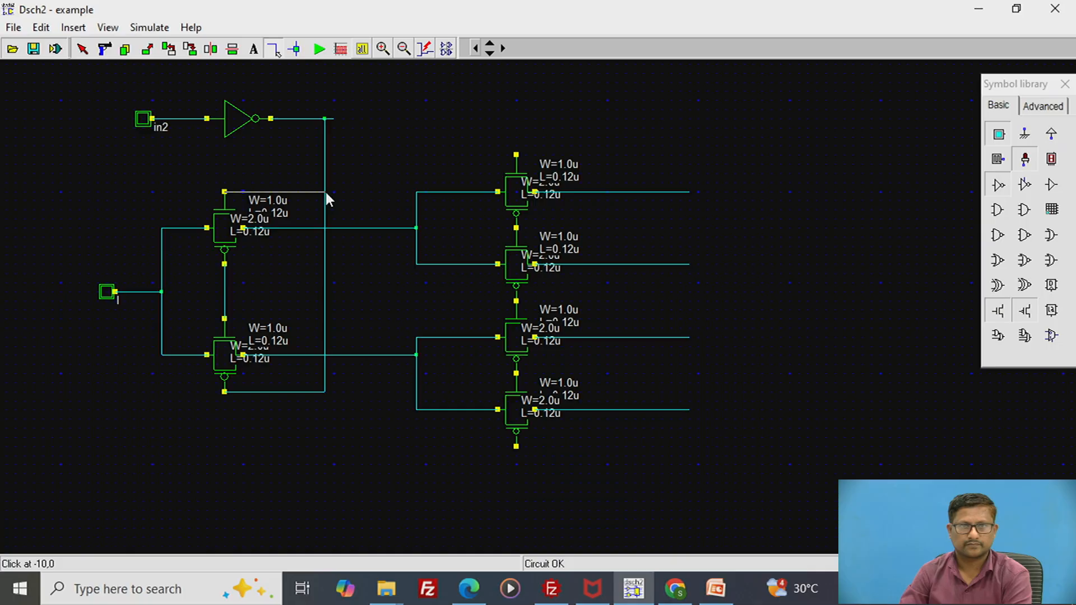
{"action": "left_click", "coordinate": [325, 192]}
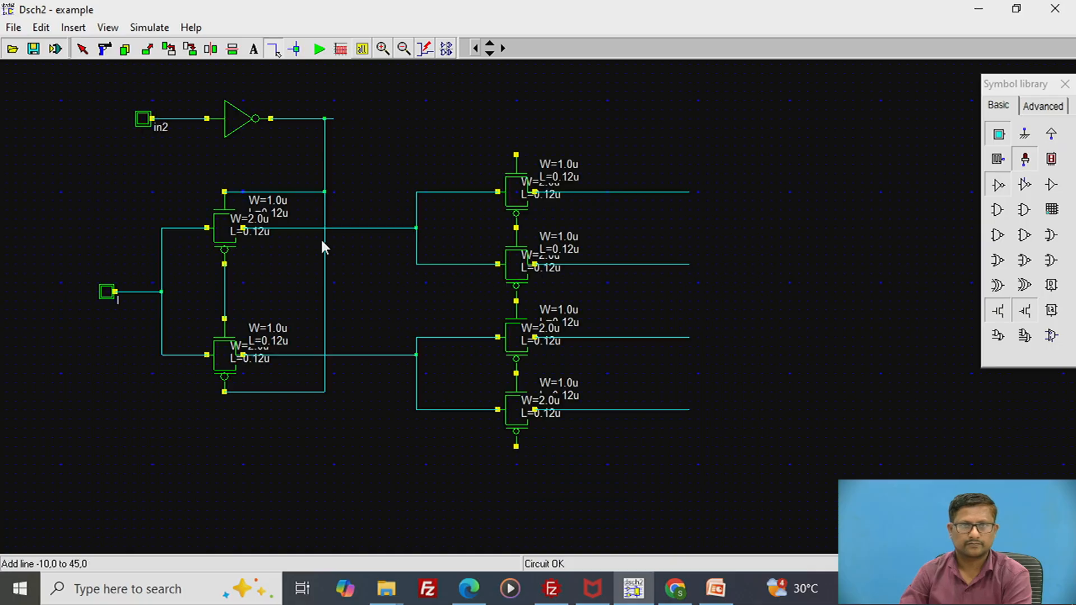
- Wire the inverter's input line down to the midpoint of the connection between the two left-hand gates
{"action": "left_click", "coordinate": [181, 118]}
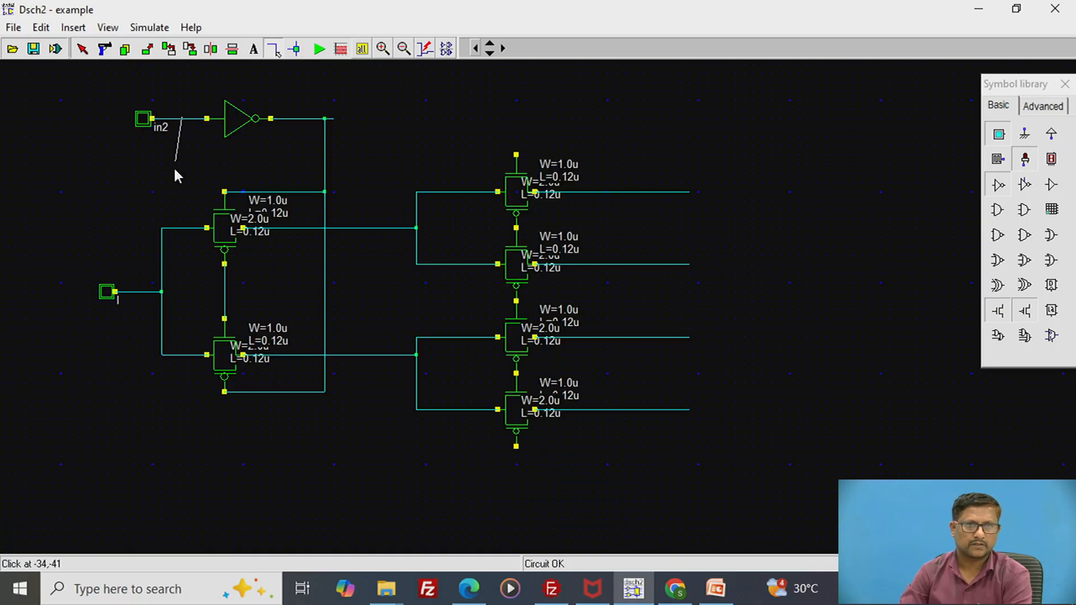
{"action": "left_click", "coordinate": [184, 291]}
{"action": "left_click", "coordinate": [180, 291]}
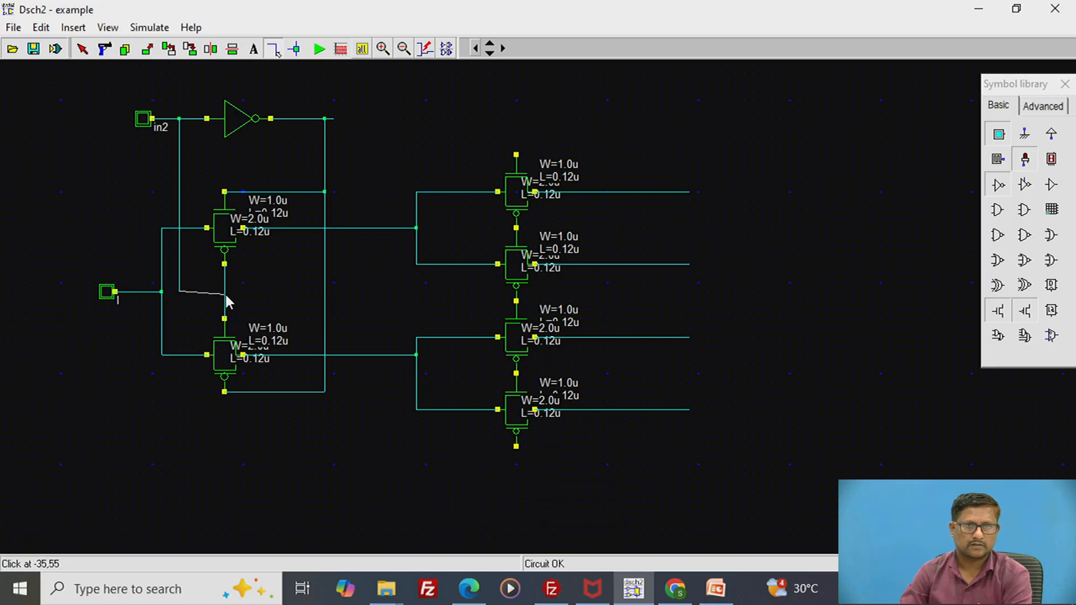
{"action": "left_click", "coordinate": [225, 291]}
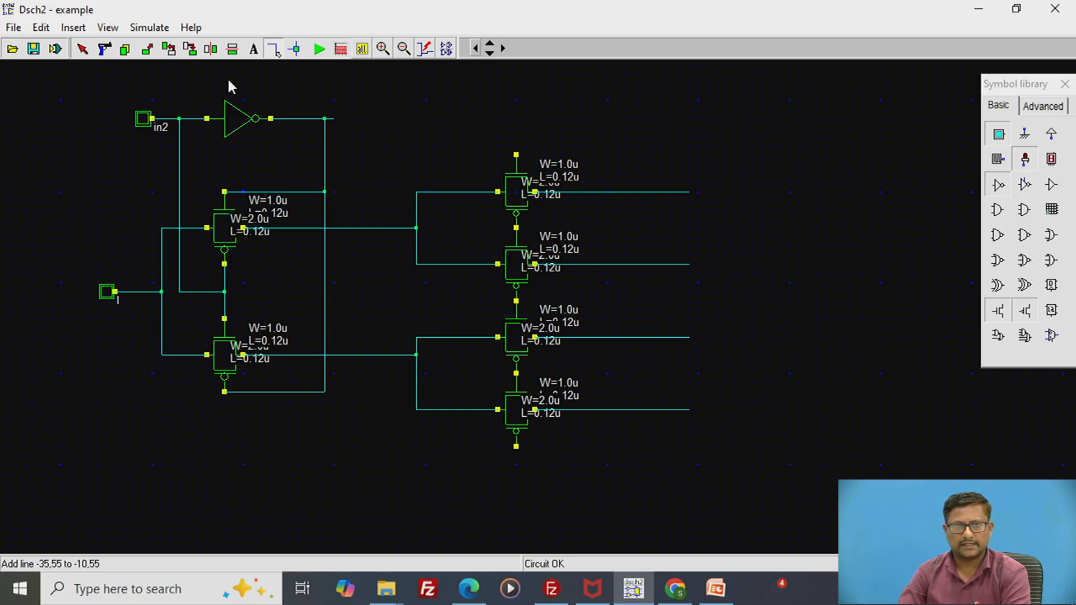
- Copy the input button and inverter with their connecting wire and place the duplicate above the column of four gates
{"action": "left_click", "coordinate": [124, 49]}
{"action": "left_click_drag", "start_coordinate": [99, 77], "coordinate": [600, 156]}
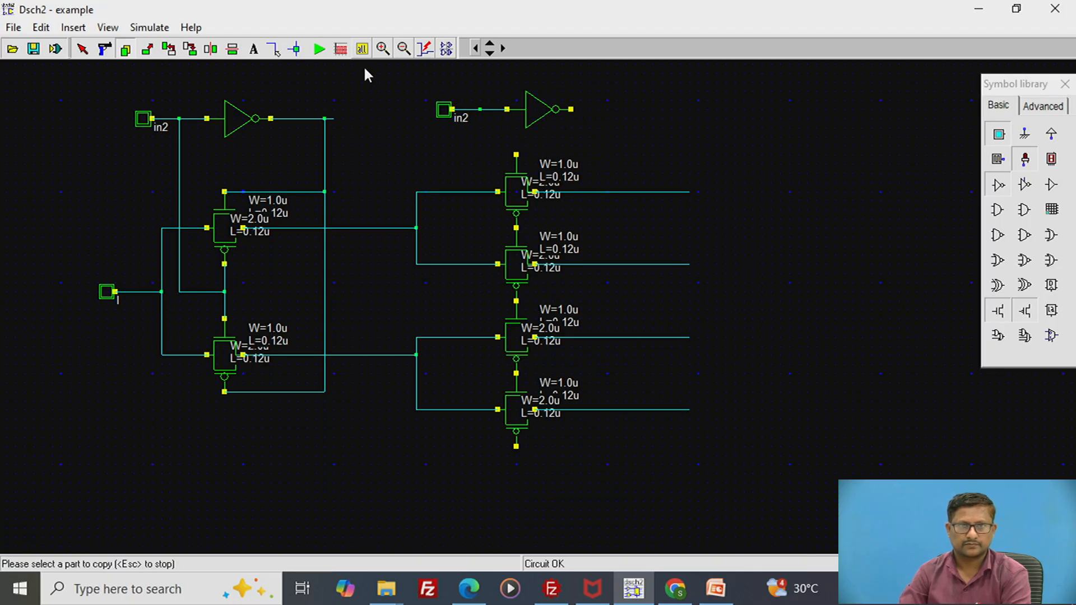
- Wire the duplicate inverter's output through a vertical line to the column's bottom terminal, top terminal and middle junction
{"action": "left_click", "coordinate": [276, 49]}
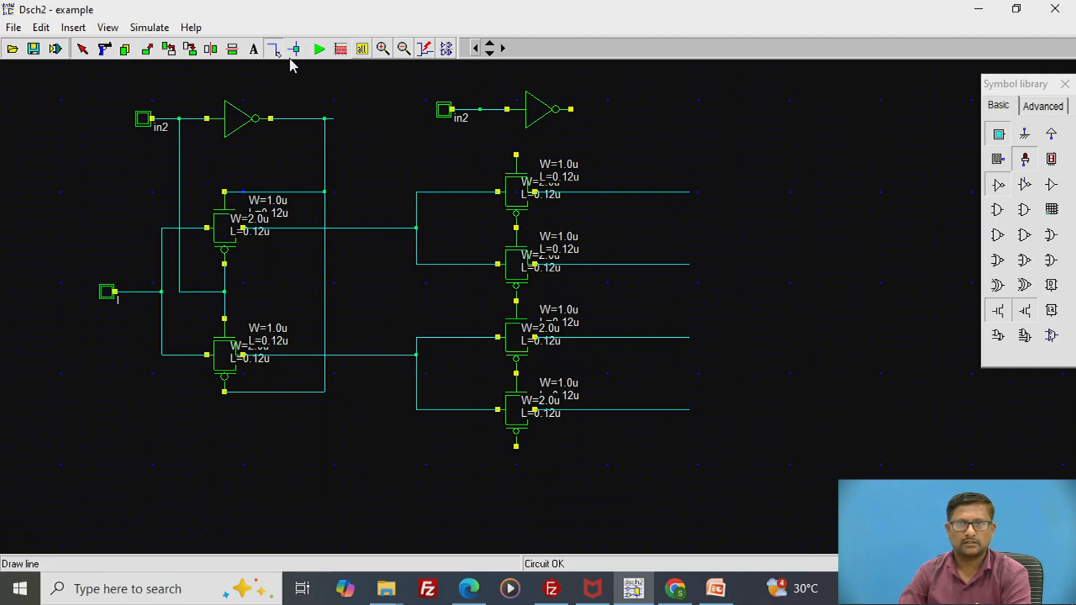
{"action": "left_click_drag", "start_coordinate": [571, 108], "coordinate": [629, 447]}
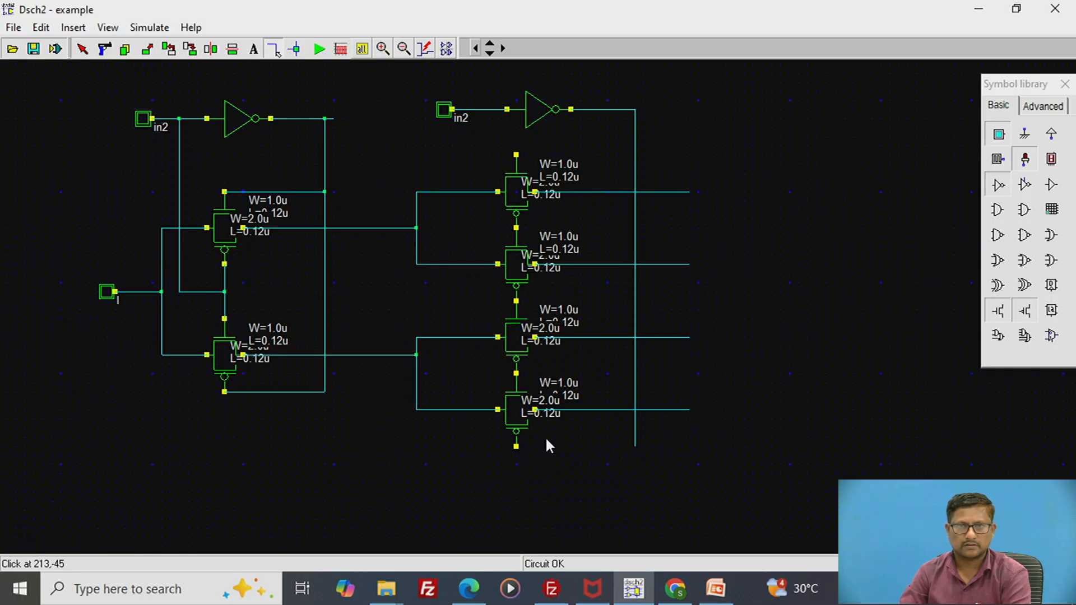
{"action": "left_click_drag", "start_coordinate": [519, 449], "coordinate": [555, 449]}
{"action": "left_click_drag", "start_coordinate": [636, 450], "coordinate": [637, 450]}
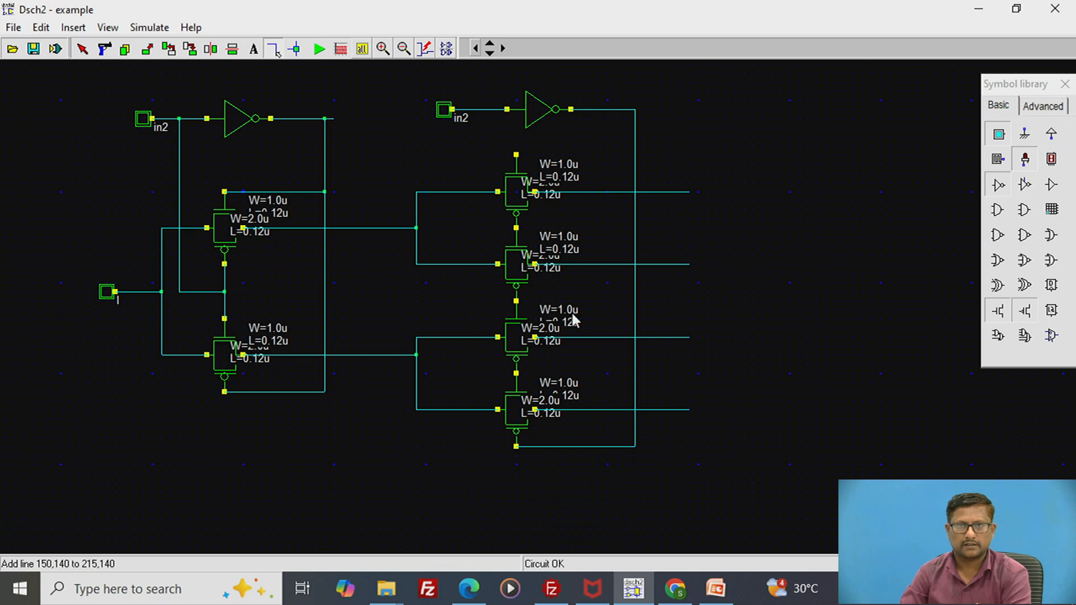
{"action": "left_click_drag", "start_coordinate": [517, 154], "coordinate": [635, 154]}
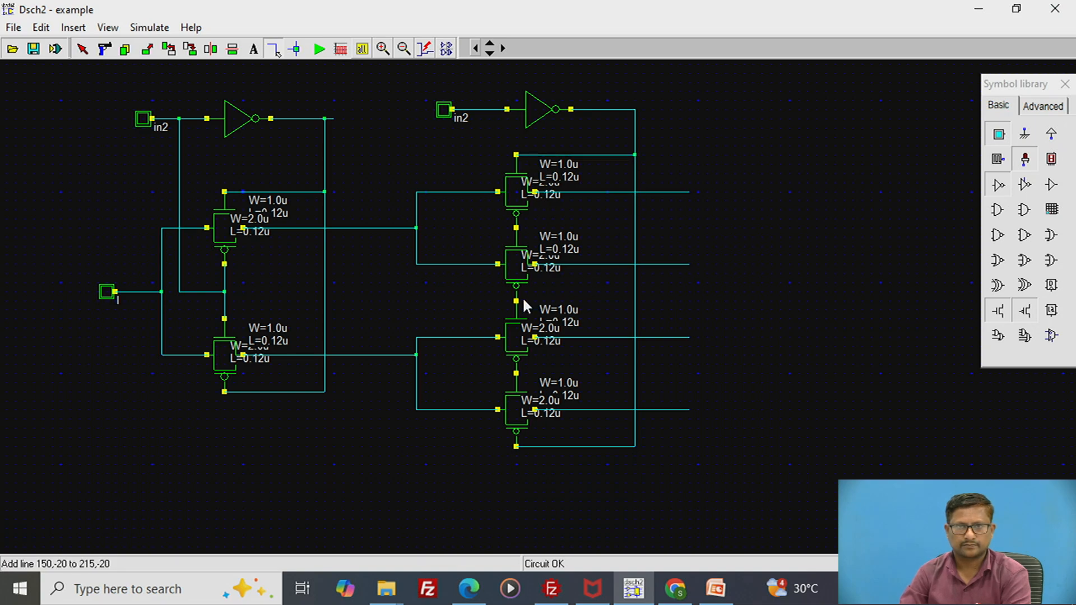
{"action": "left_click_drag", "start_coordinate": [515, 303], "coordinate": [635, 302]}
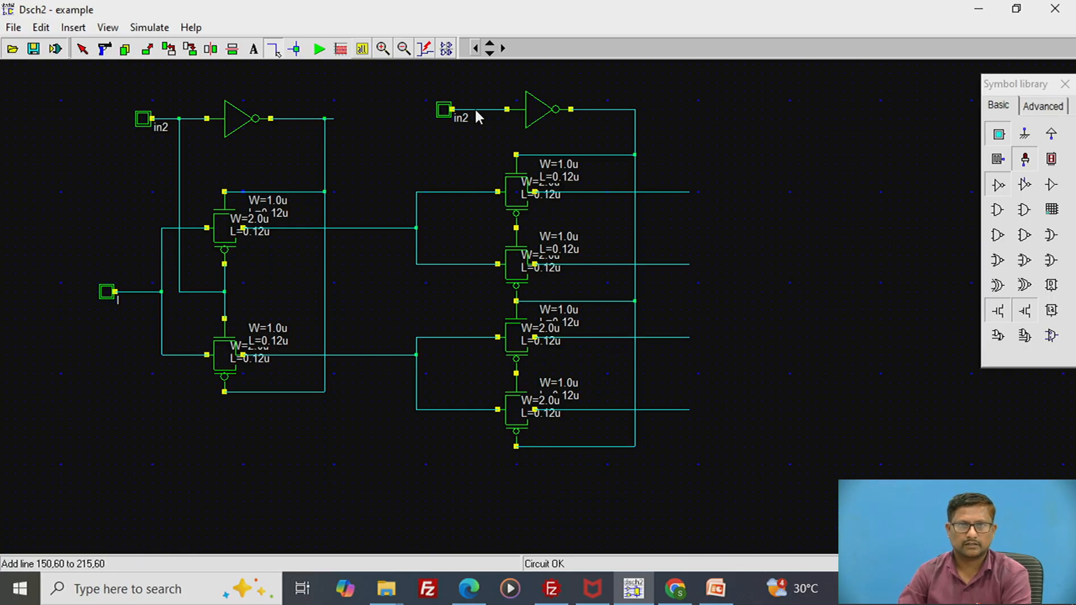
- Wire the second inverter's input line down to the junctions between the upper two and the lower two gates of the right-hand column
{"action": "left_click_drag", "start_coordinate": [475, 109], "coordinate": [517, 228]}
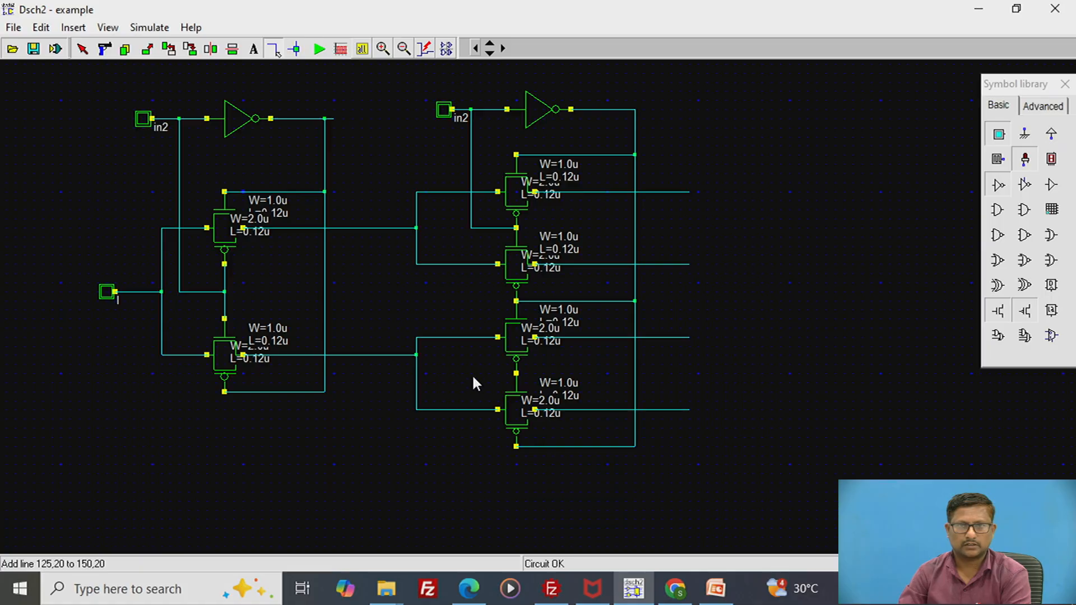
{"action": "left_click_drag", "start_coordinate": [472, 377], "coordinate": [516, 376]}
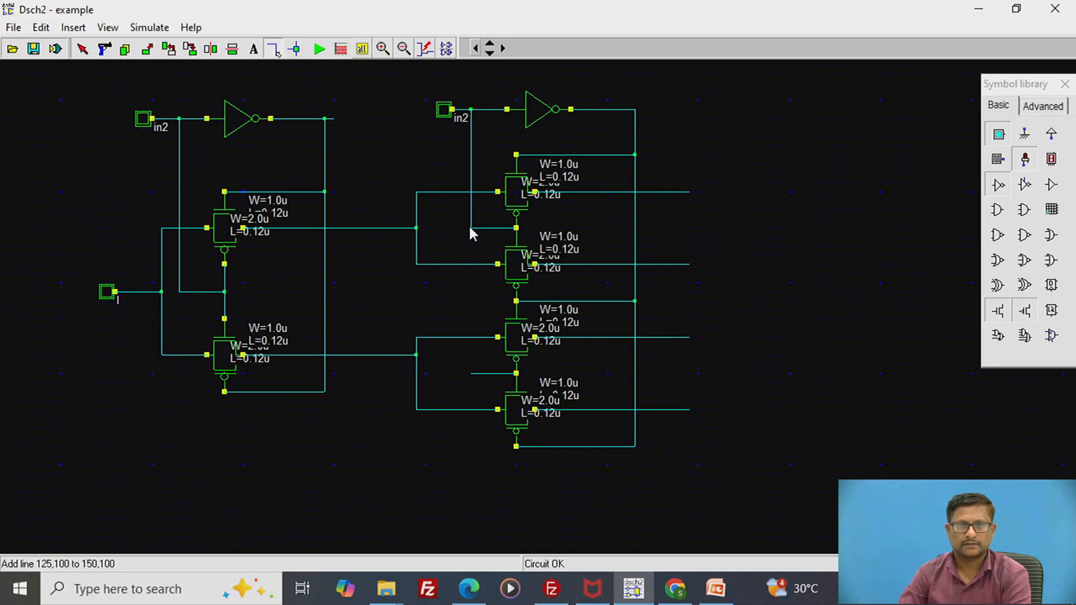
{"action": "left_click_drag", "start_coordinate": [470, 228], "coordinate": [471, 376]}
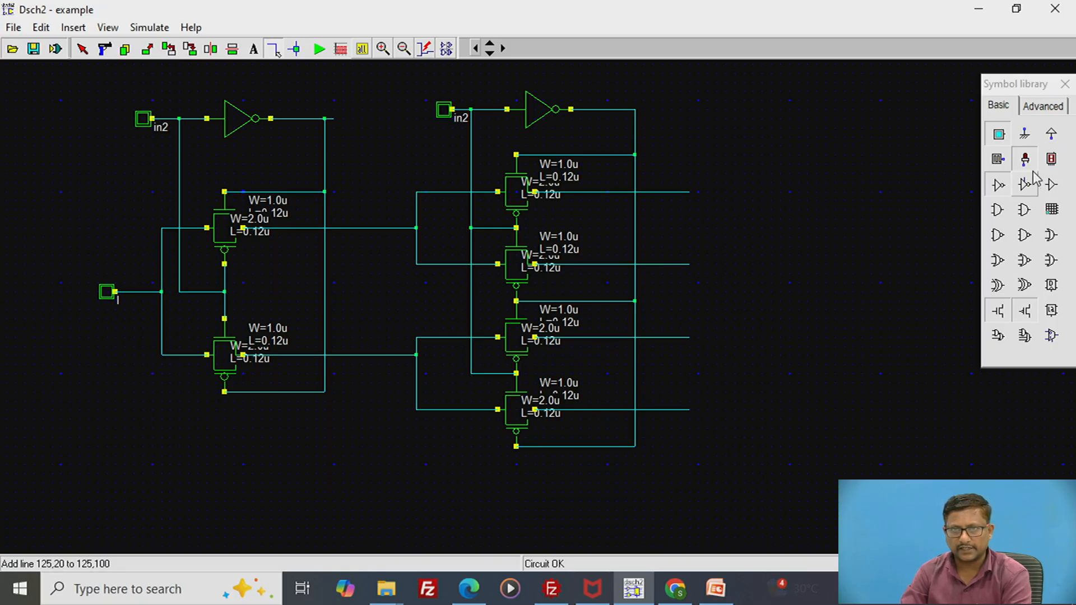
- Place four output lights, one near the open end of each output line of the right-hand gate column
{"action": "left_click_drag", "start_coordinate": [1025, 159], "coordinate": [790, 202]}
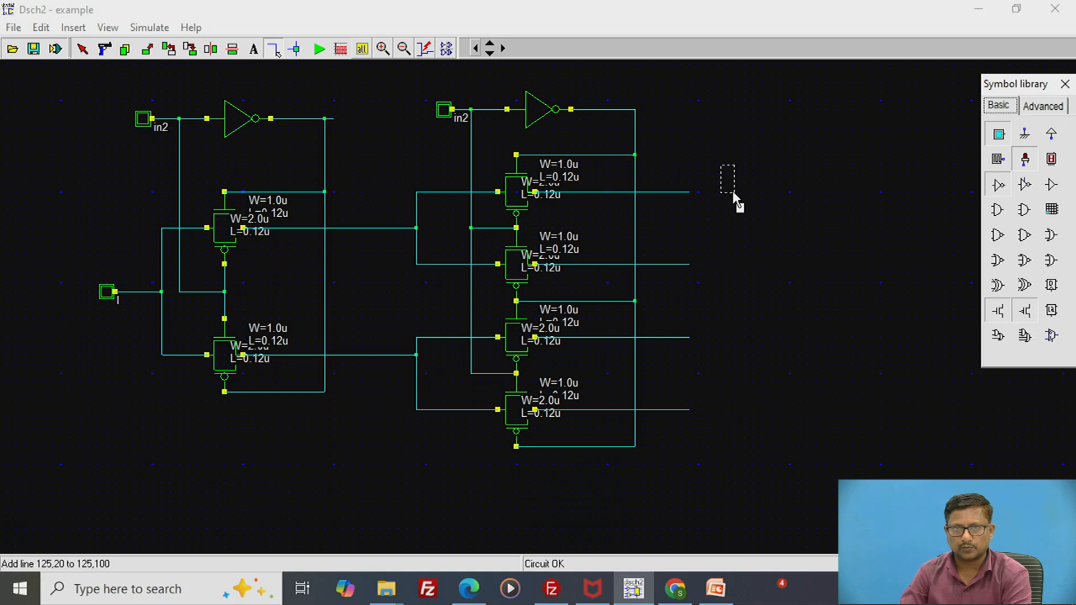
{"action": "left_click_drag", "start_coordinate": [702, 190], "coordinate": [702, 191]}
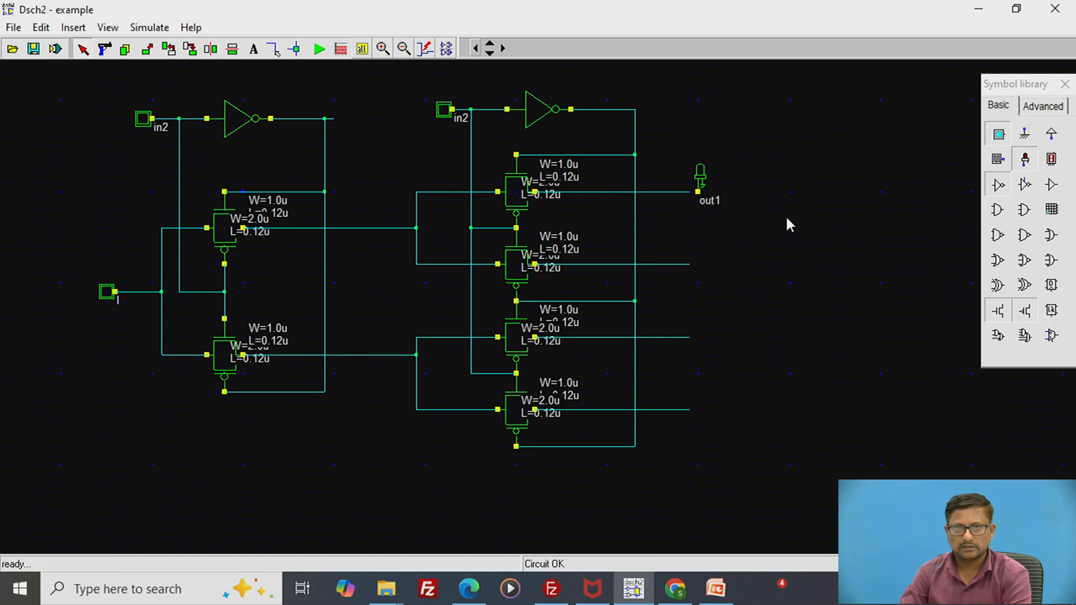
{"action": "left_click", "coordinate": [1023, 160]}
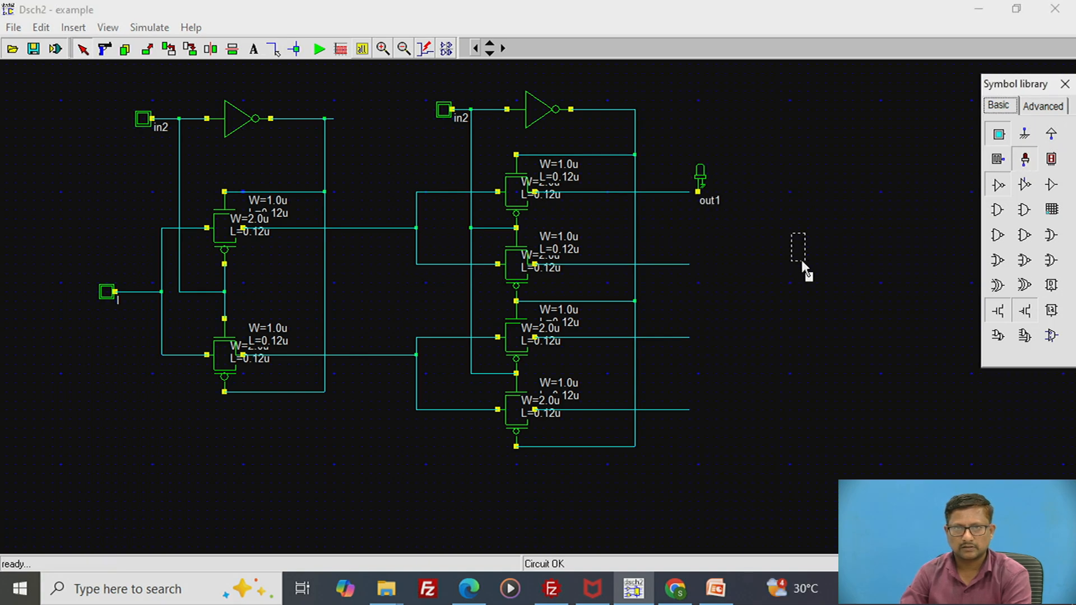
{"action": "left_click", "coordinate": [708, 267]}
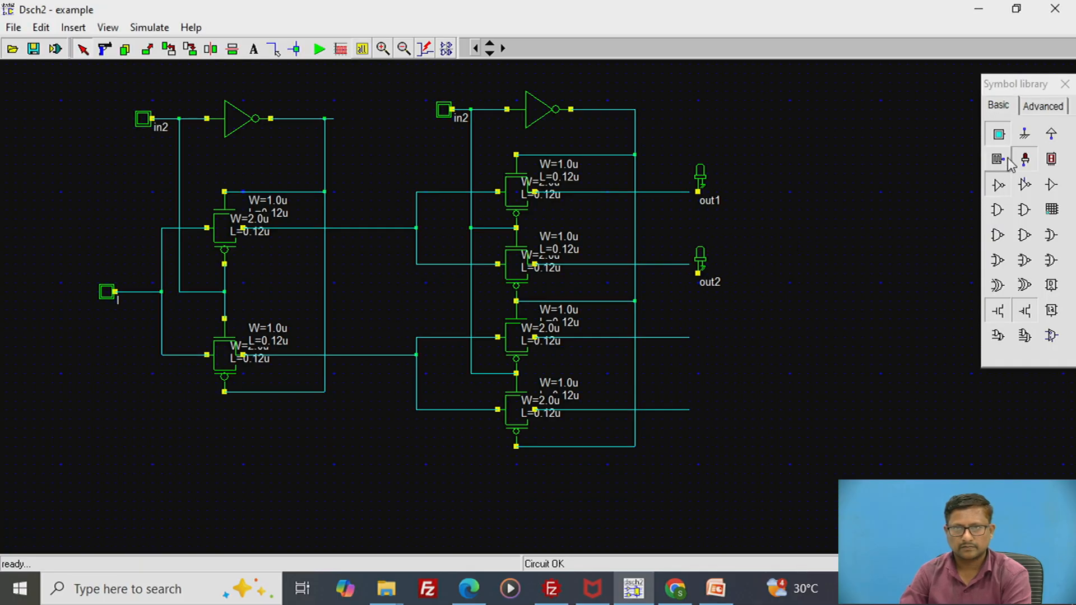
{"action": "left_click", "coordinate": [1024, 160]}
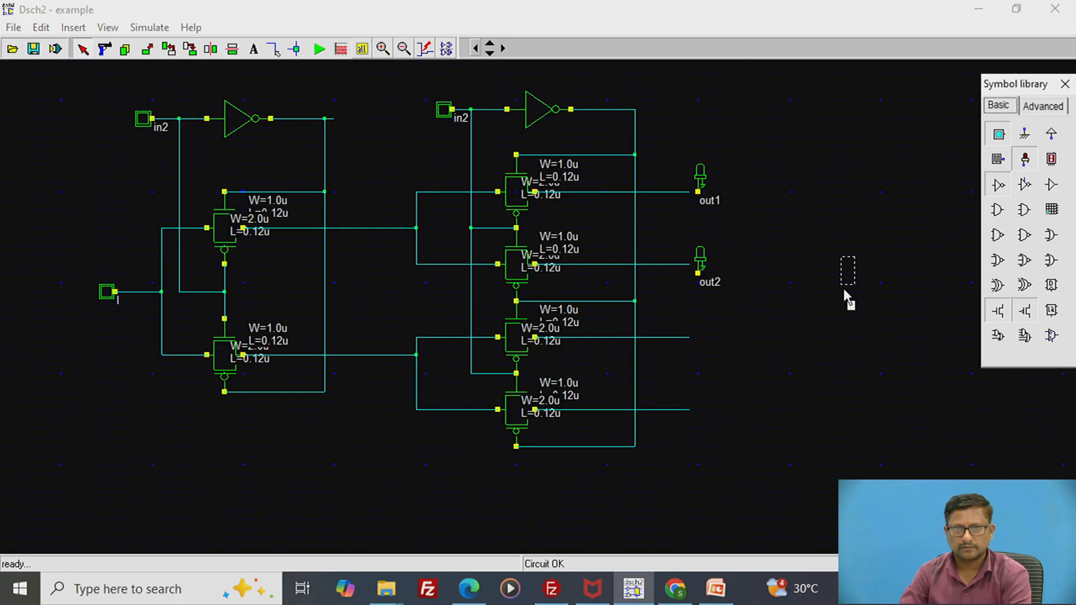
{"action": "left_click", "coordinate": [714, 334]}
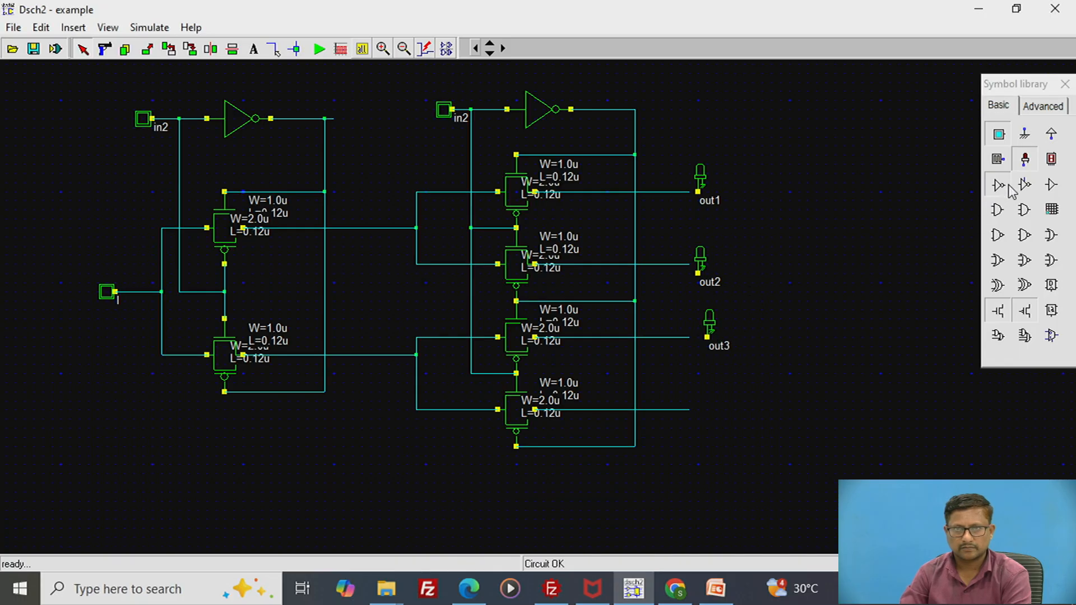
{"action": "left_click", "coordinate": [1024, 161]}
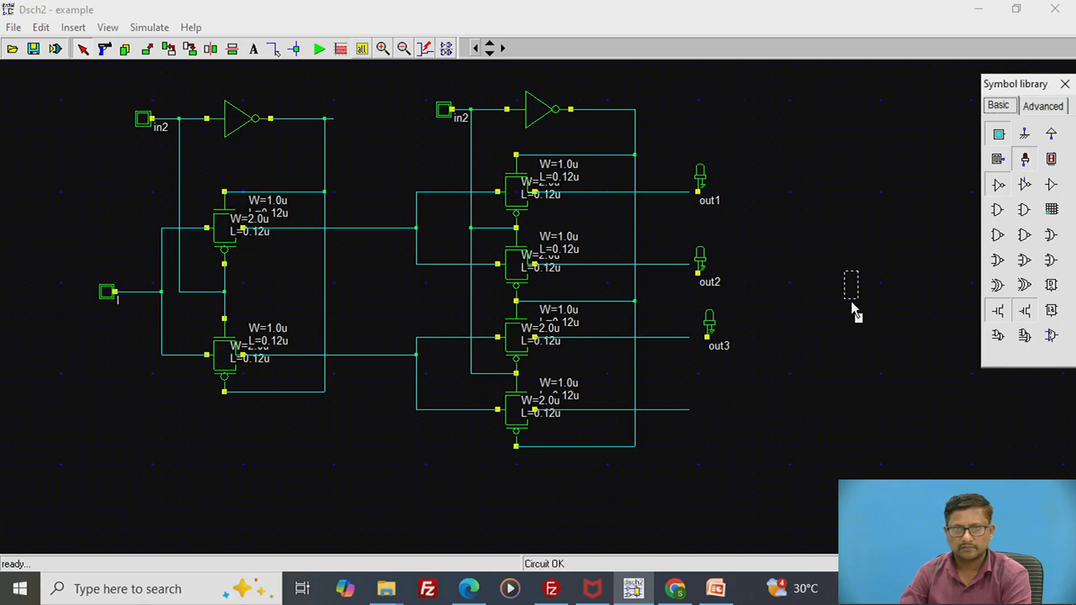
{"action": "left_click", "coordinate": [714, 411]}
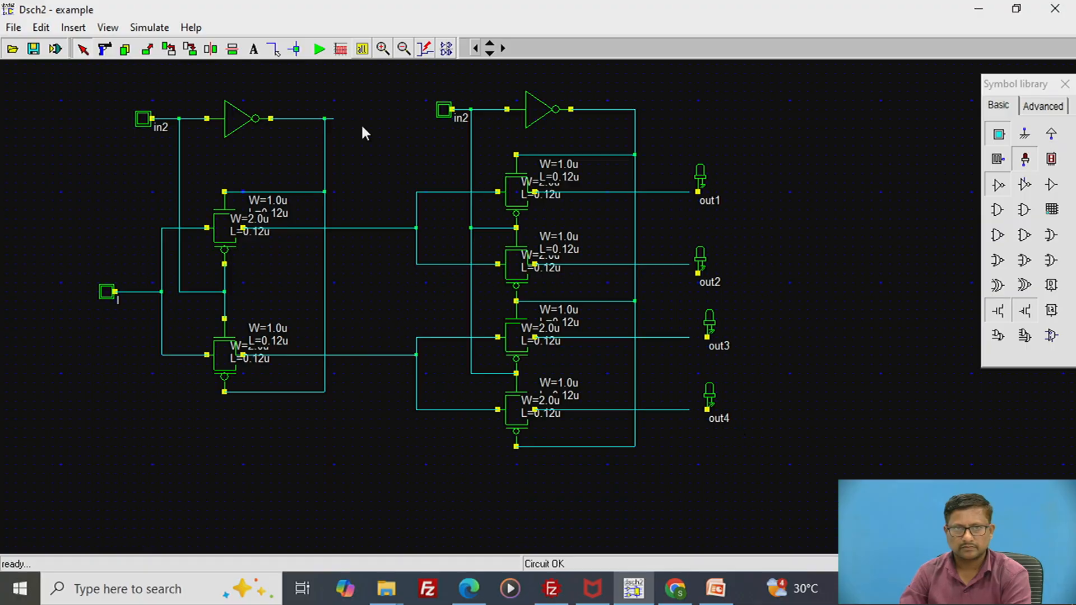
- Wire the out3 and out4 lights to the ends of the third and fourth output lines
{"action": "left_click", "coordinate": [271, 49]}
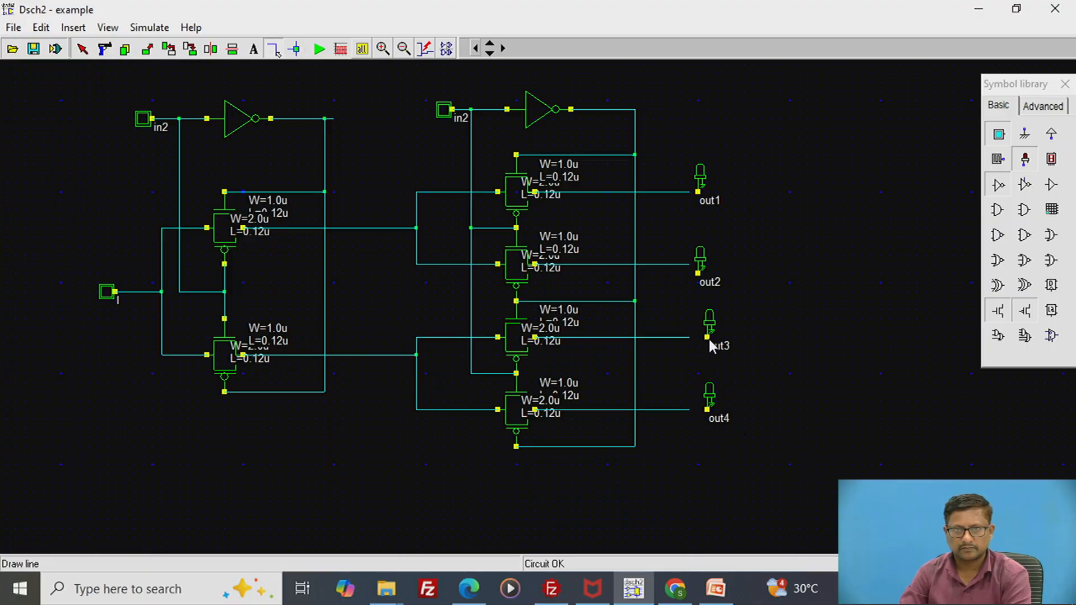
{"action": "left_click_drag", "start_coordinate": [708, 338], "coordinate": [689, 336]}
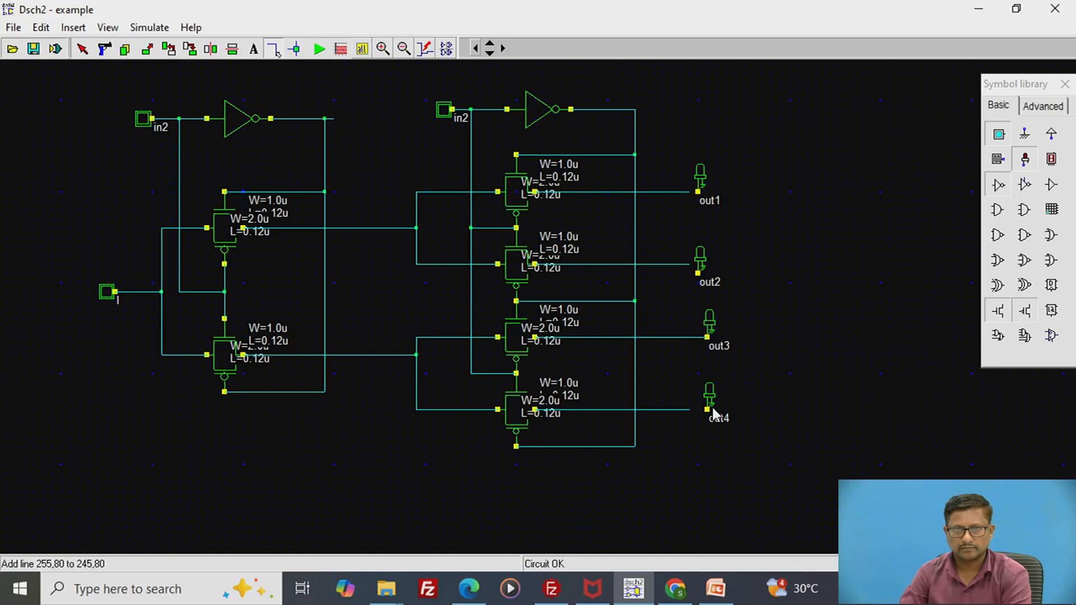
{"action": "left_click_drag", "start_coordinate": [706, 410], "coordinate": [685, 410]}
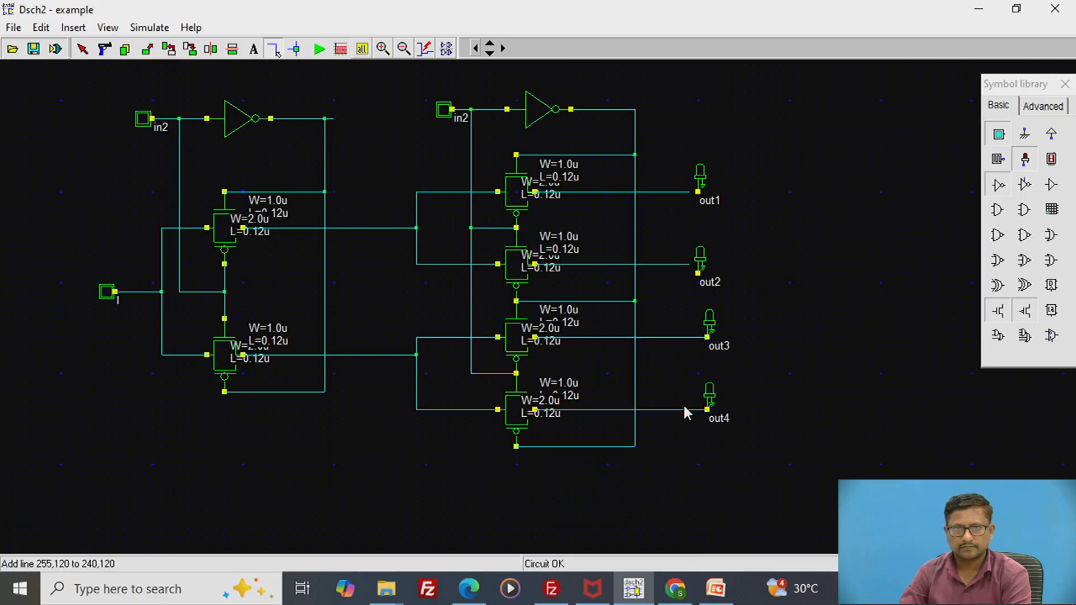
- Move the out2 light level with the second output line, and wire the out2 and out1 lights to their output lines
{"action": "left_click", "coordinate": [146, 53]}
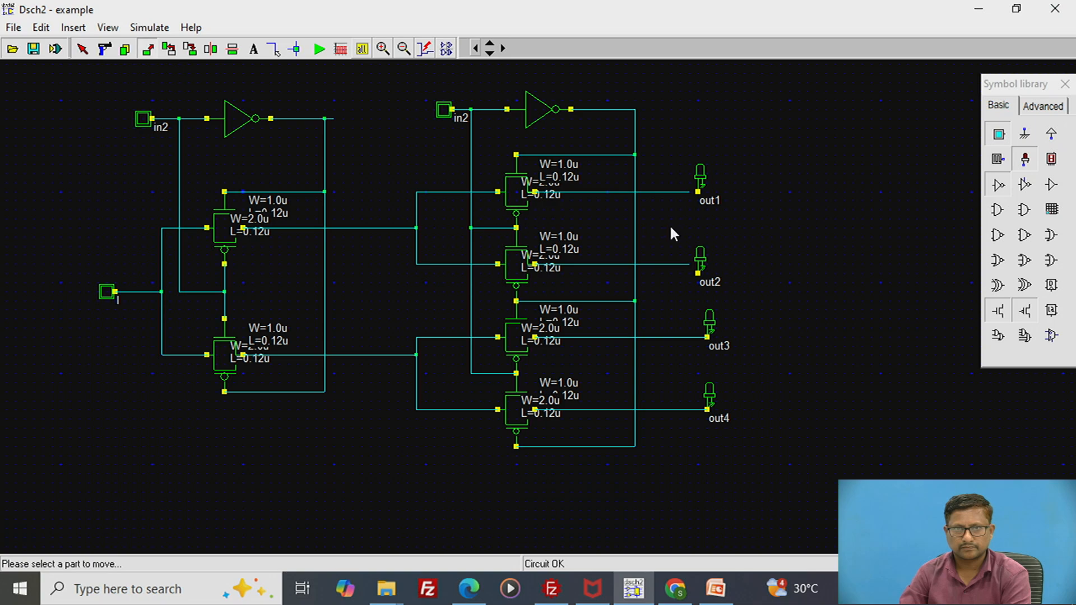
{"action": "left_click_drag", "start_coordinate": [688, 241], "coordinate": [734, 282]}
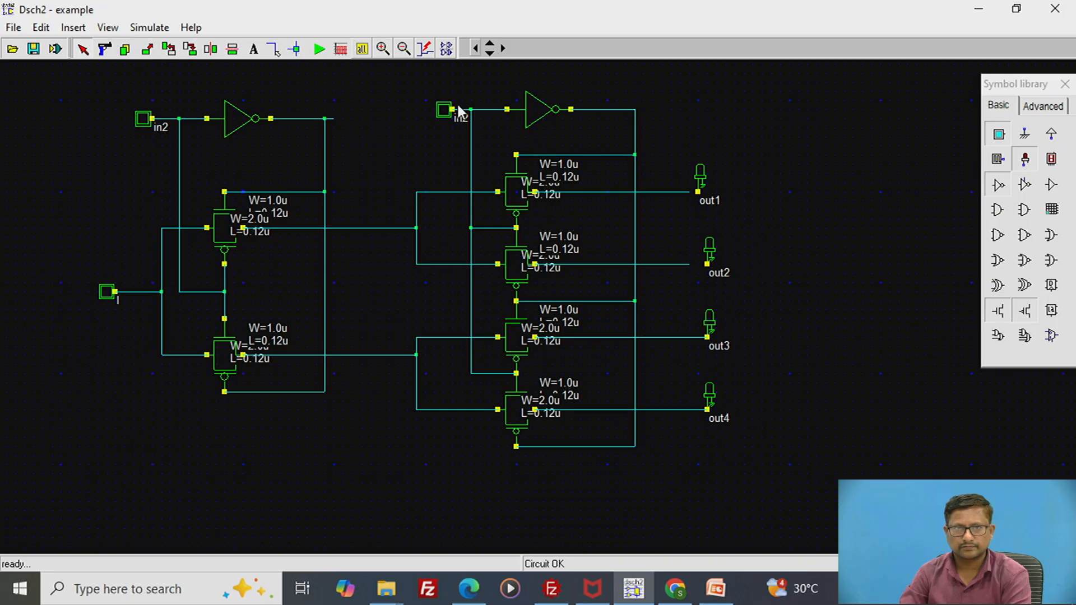
{"action": "left_click", "coordinate": [271, 50]}
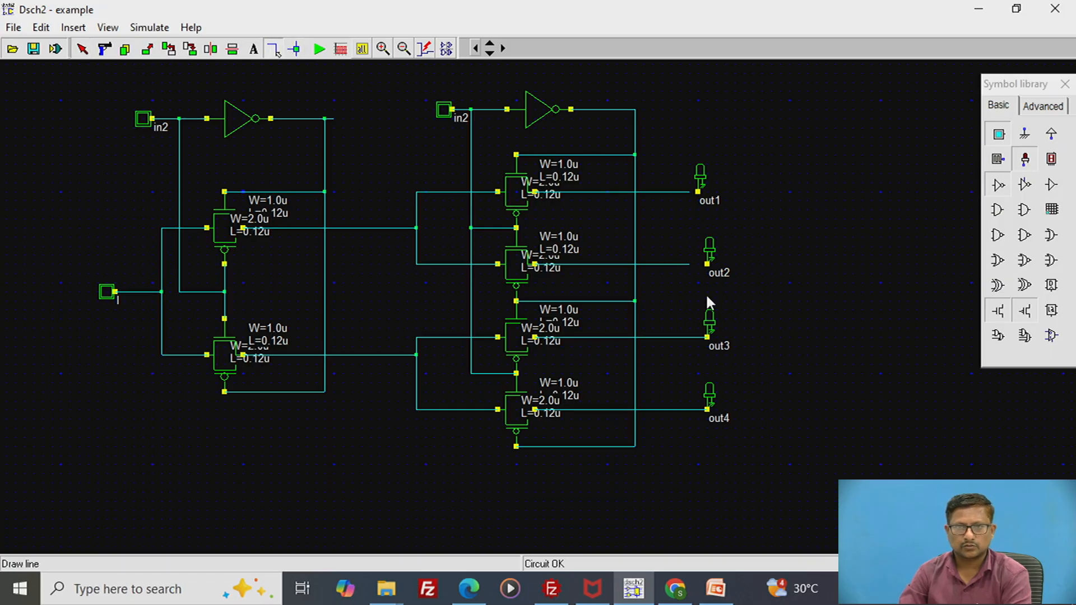
{"action": "left_click", "coordinate": [708, 264]}
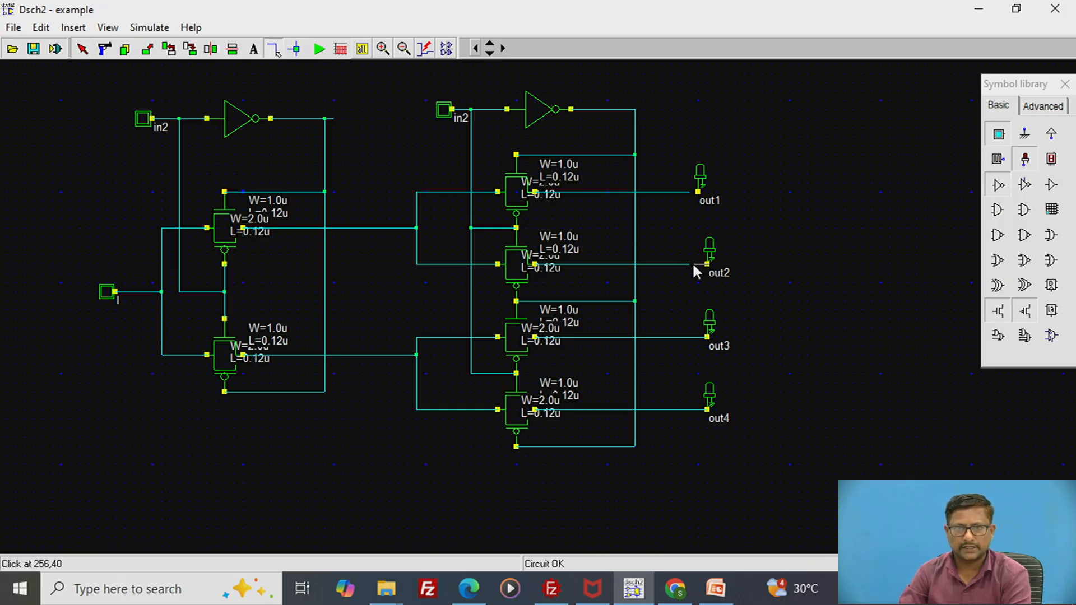
{"action": "left_click", "coordinate": [690, 265]}
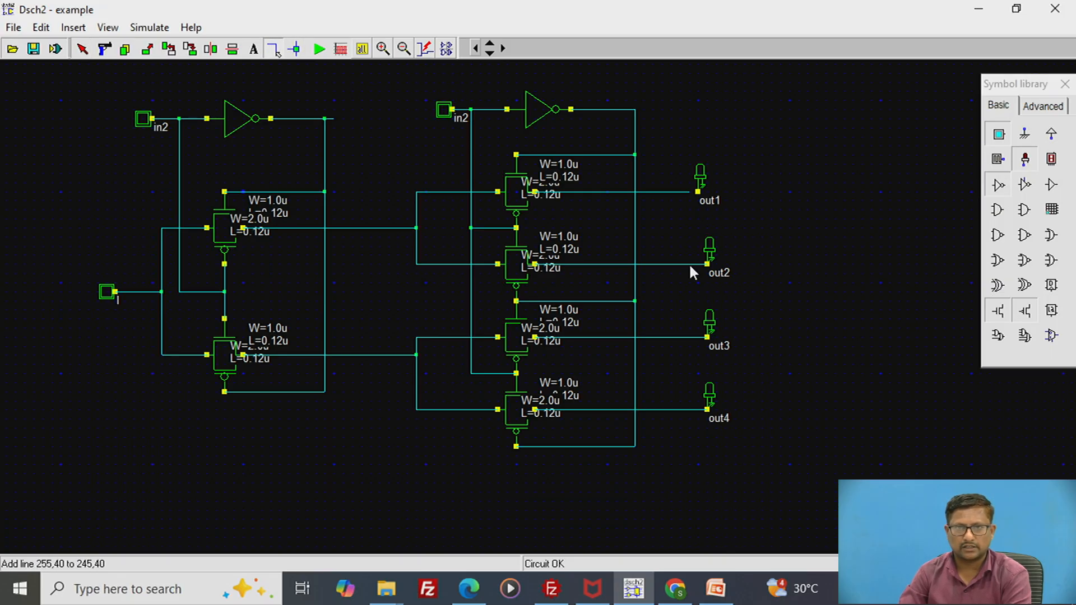
{"action": "left_click", "coordinate": [698, 191]}
{"action": "left_click", "coordinate": [685, 192]}
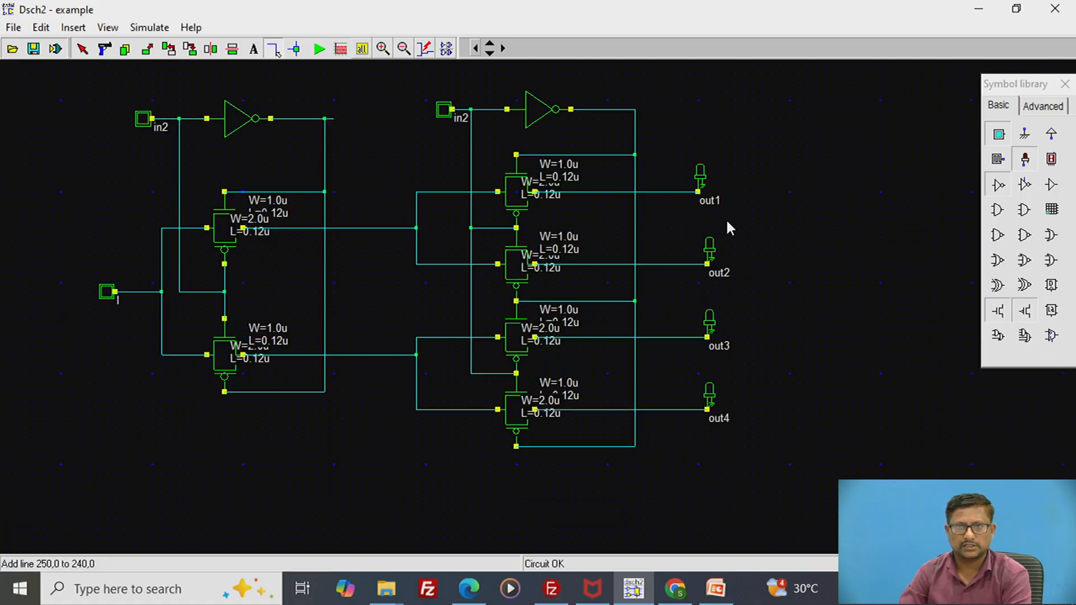
- Rename the out1 light's pin as Y0
{"action": "double_click", "coordinate": [699, 171]}
{"action": "left_click_drag", "start_coordinate": [368, 185], "coordinate": [334, 187]}
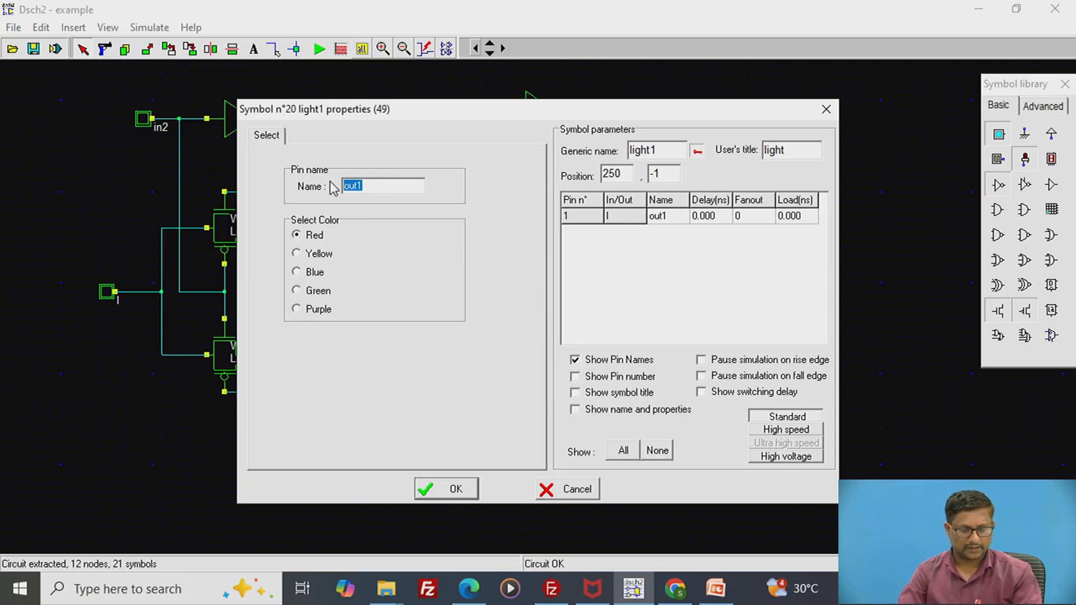
{"action": "type", "text": "Y"}
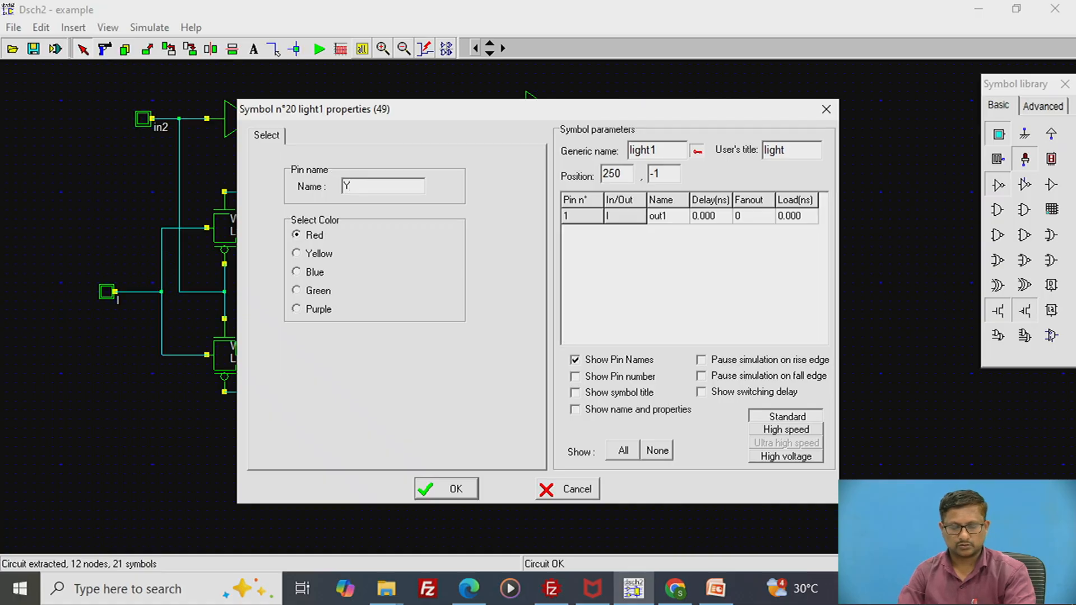
{"action": "type", "text": "0"}
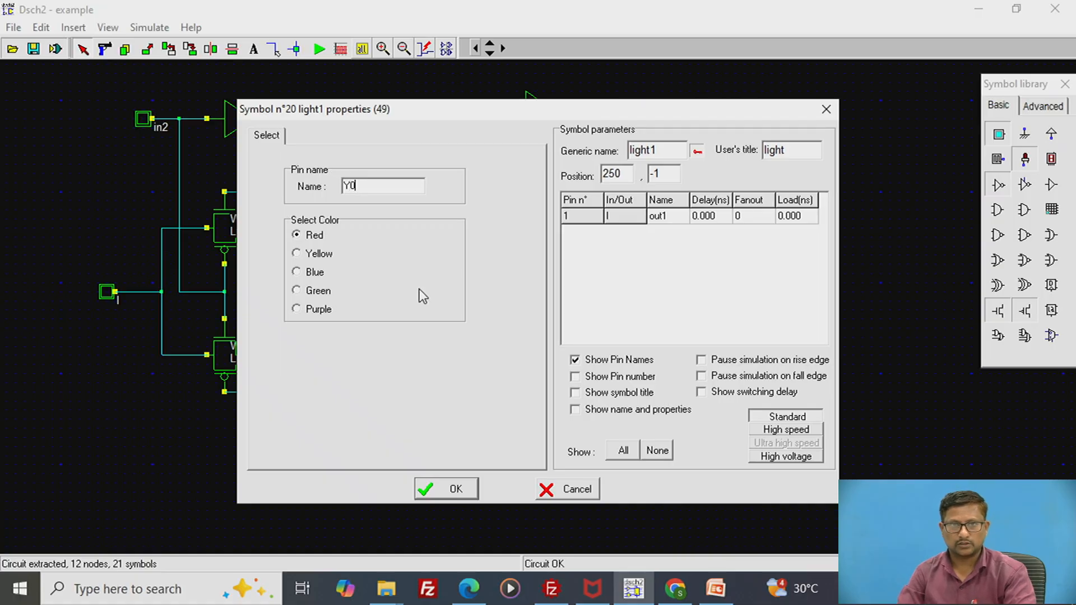
{"action": "left_click", "coordinate": [446, 491]}
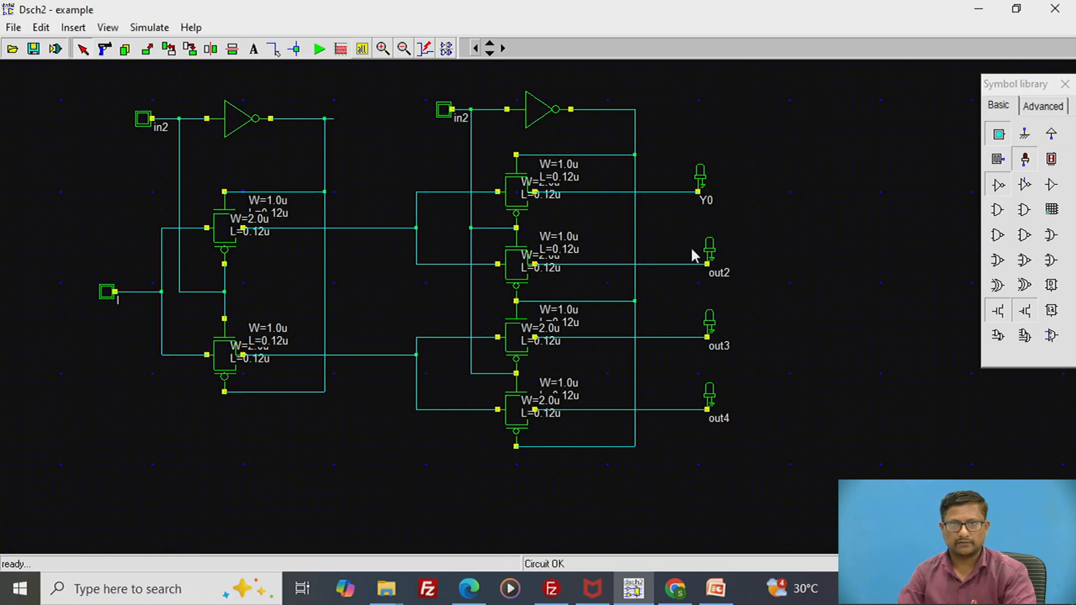
- Rename the out2 light's pin as Y1
{"action": "double_click", "coordinate": [708, 247]}
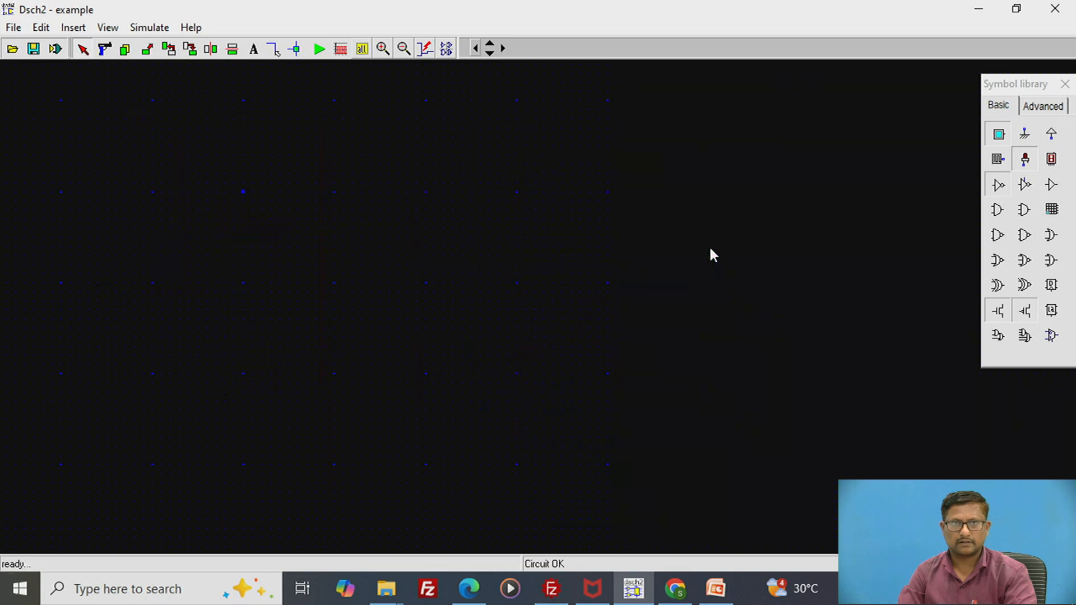
{"action": "double_click", "coordinate": [369, 188]}
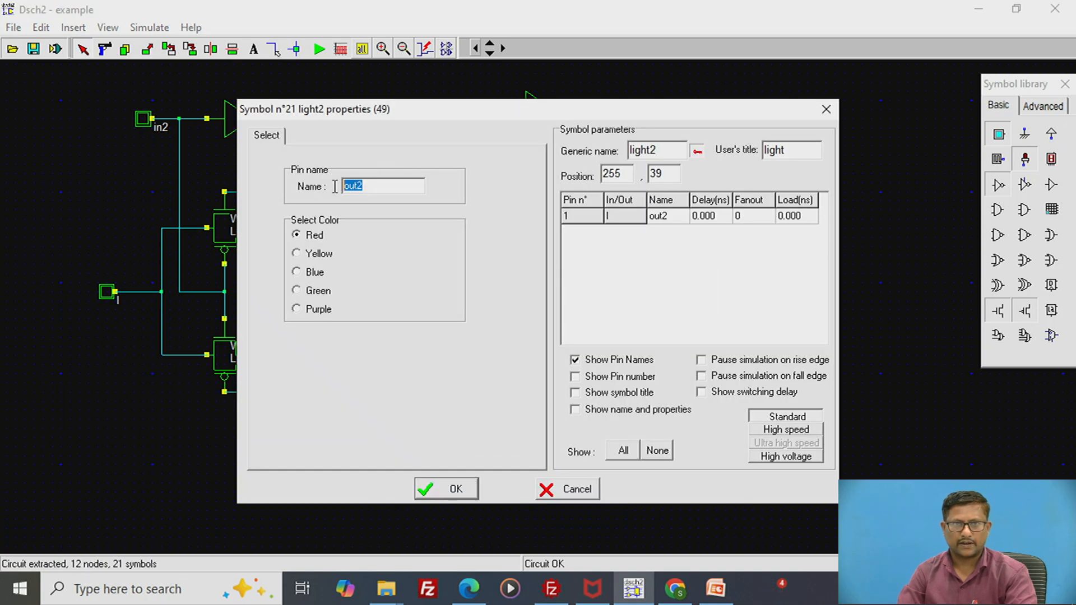
{"action": "type", "text": "Y1"}
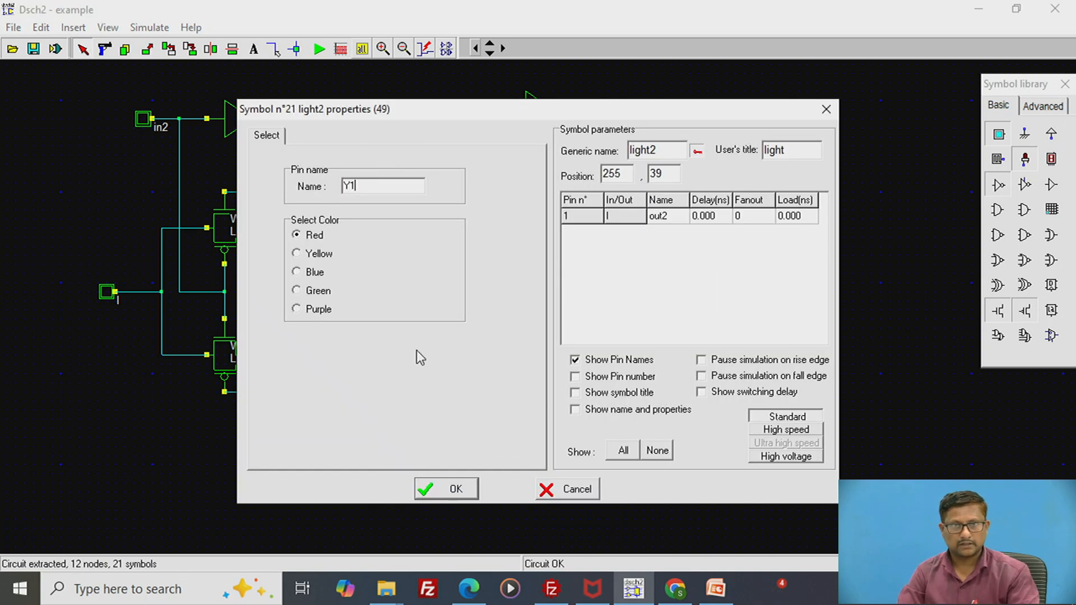
{"action": "left_click", "coordinate": [452, 487]}
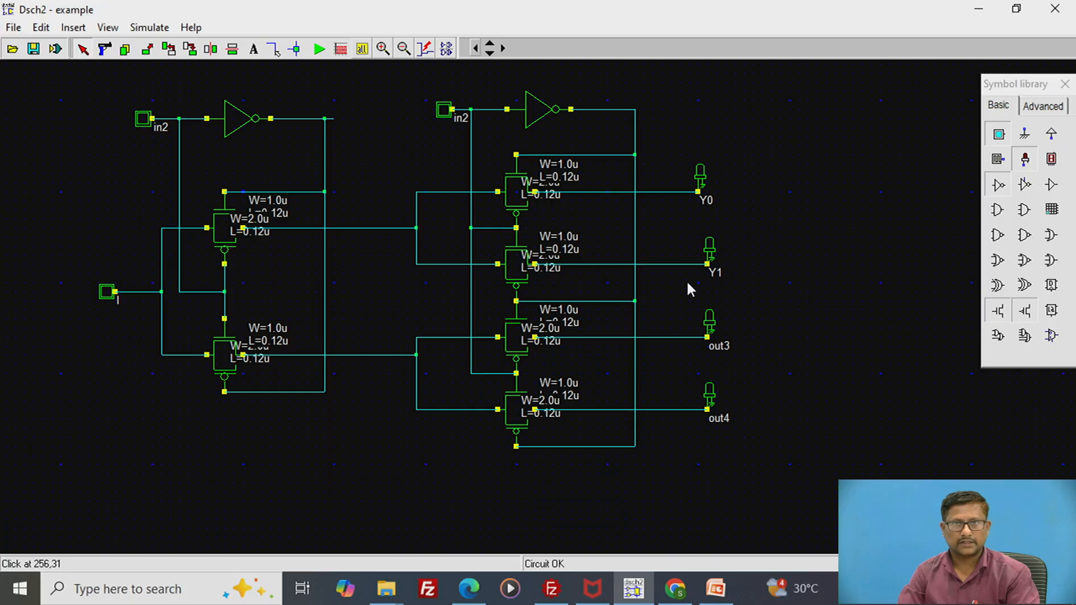
- Rename the out3 light's pin as Y3
{"action": "double_click", "coordinate": [709, 314]}
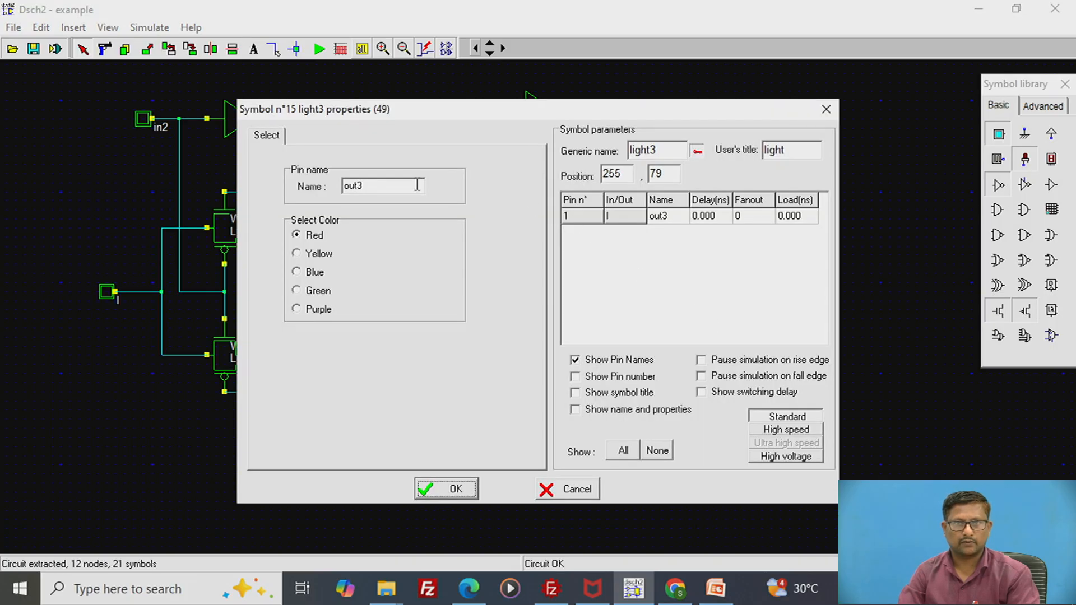
{"action": "double_click", "coordinate": [353, 188]}
{"action": "type", "text": "Y3"}
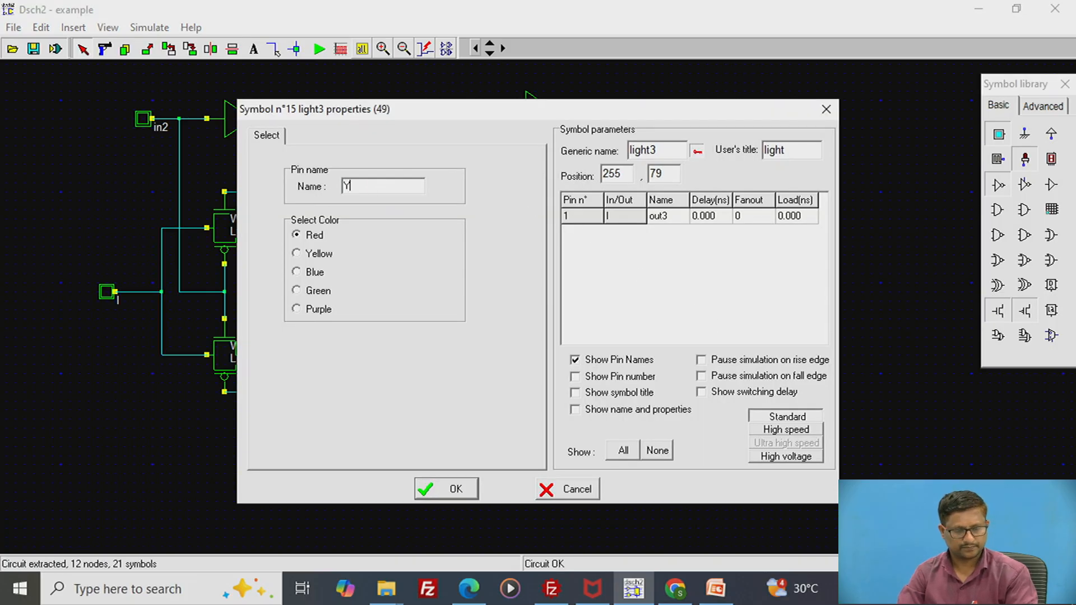
{"action": "left_click", "coordinate": [446, 488]}
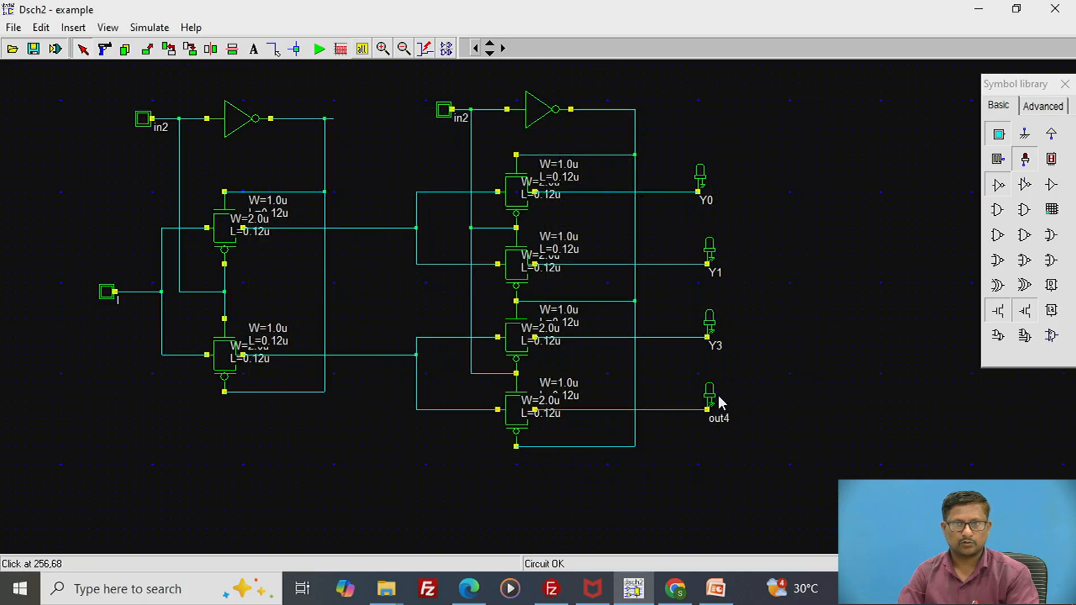
- Rename the out4 light's pin as Y3
{"action": "double_click", "coordinate": [710, 396]}
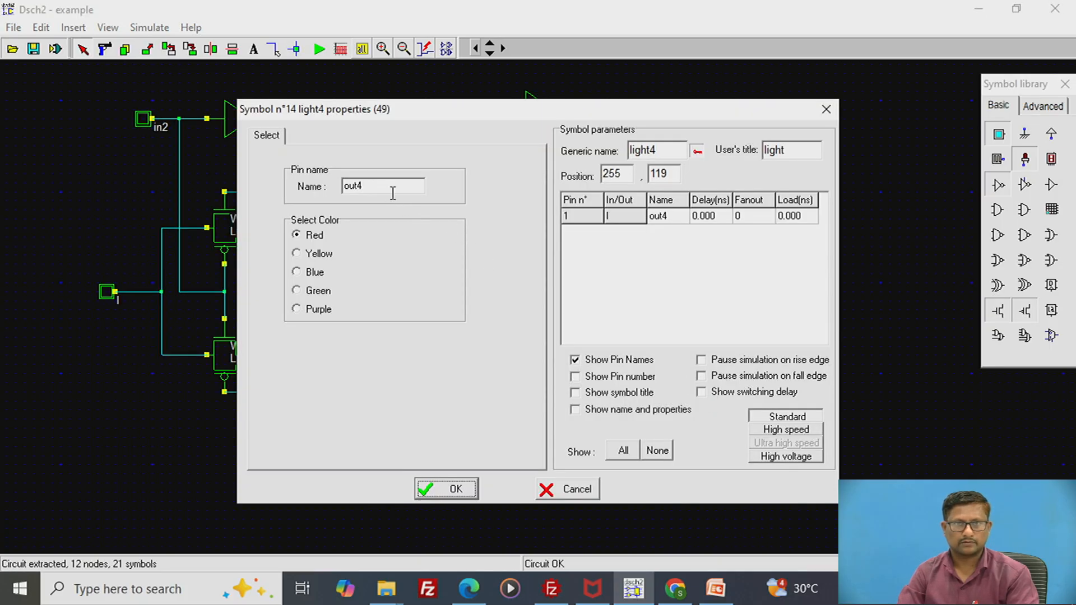
{"action": "left_click_drag", "start_coordinate": [393, 192], "coordinate": [319, 193]}
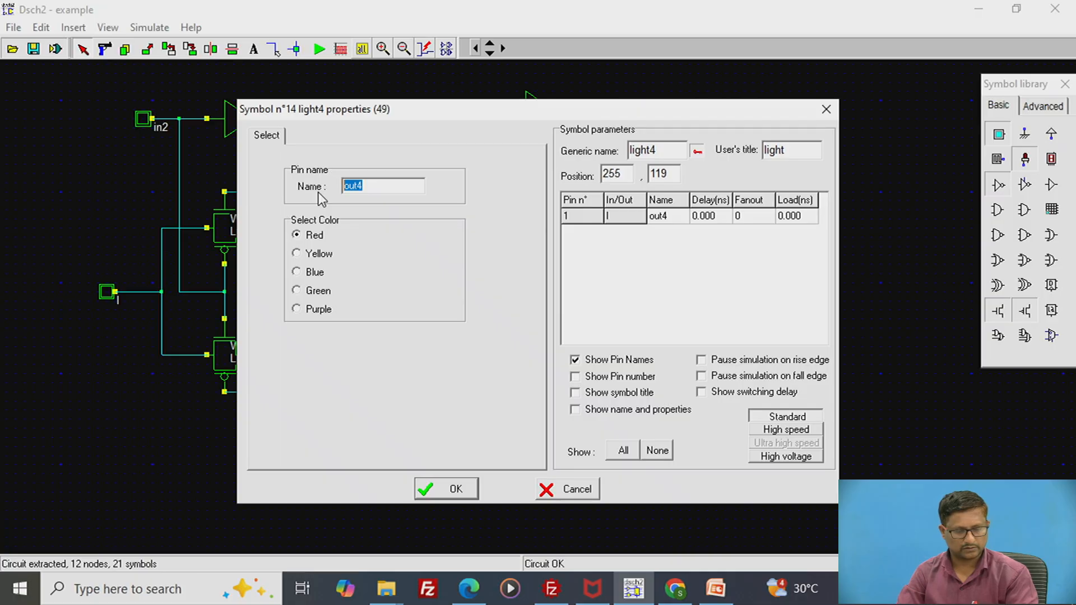
{"action": "type", "text": "Y3"}
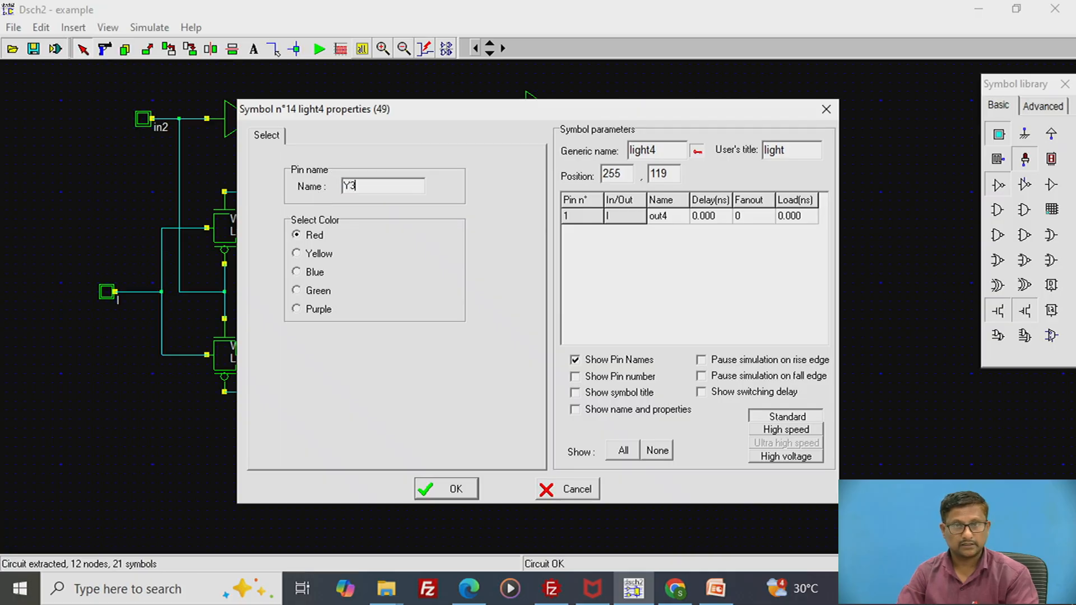
{"action": "left_click", "coordinate": [441, 493]}
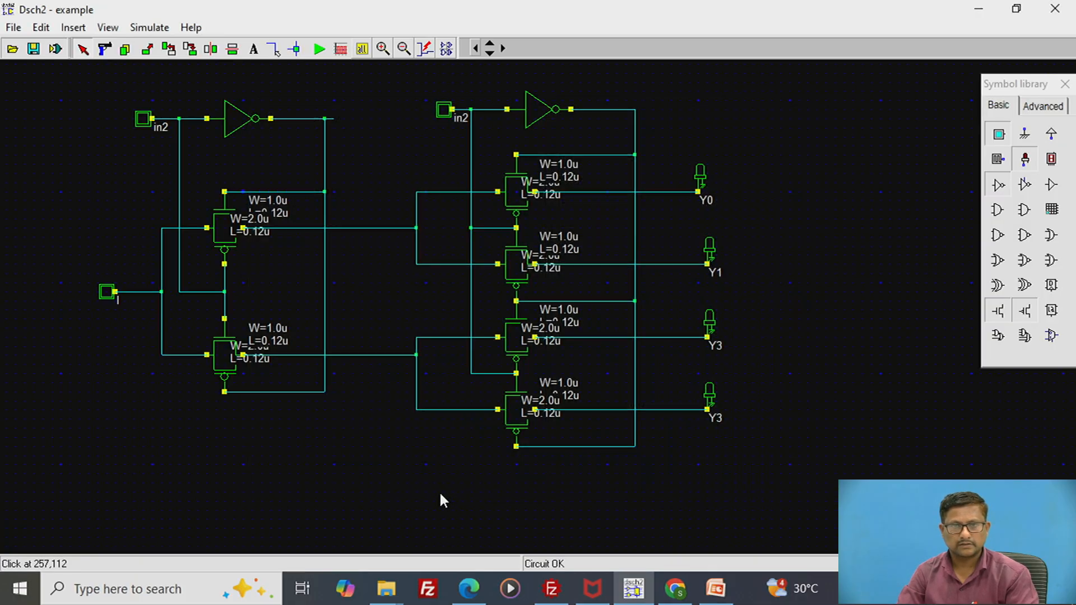
- Rename the third output light's pin as Y2
{"action": "double_click", "coordinate": [714, 323]}
{"action": "left_click_drag", "start_coordinate": [367, 180], "coordinate": [350, 183]}
{"action": "type", "text": "2"}
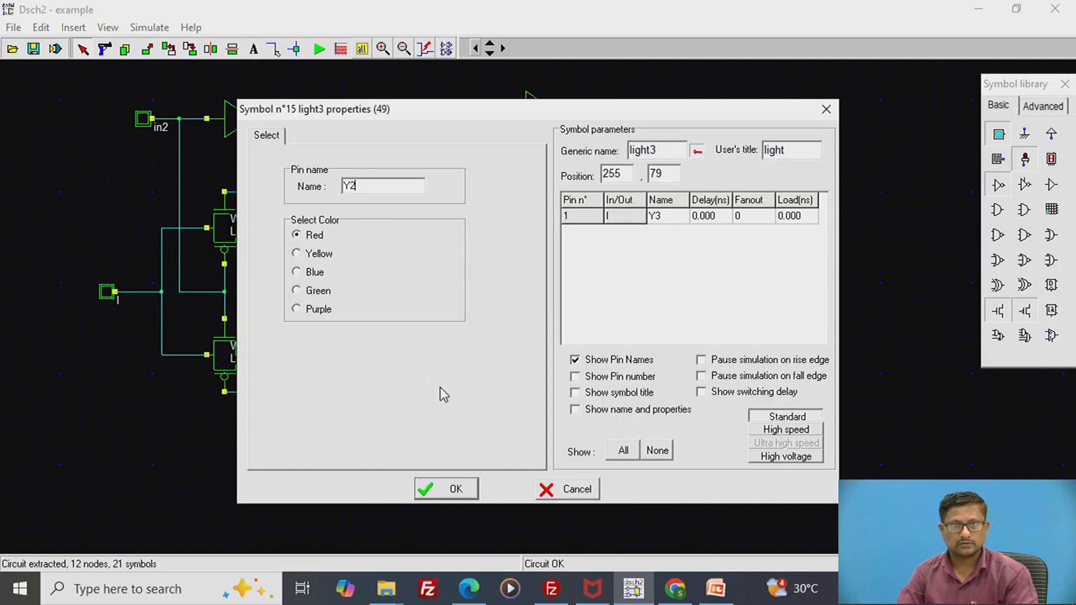
{"action": "left_click", "coordinate": [473, 492]}
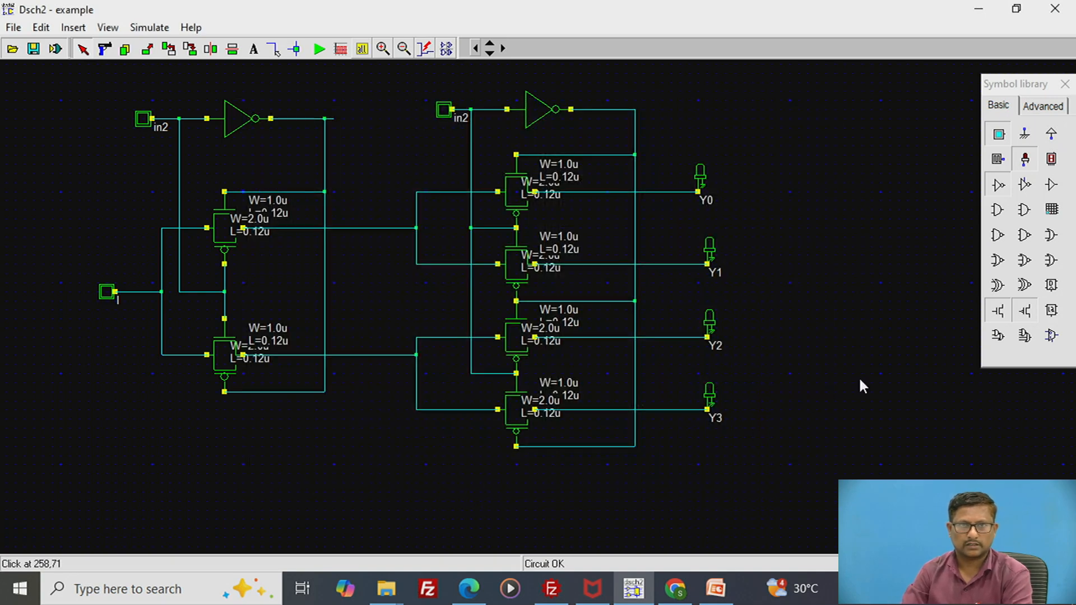
- Check the reference schematics on PowerPoint slides 4 and 5, and rename the first-stage select button's pin as S0 in Dsch2
{"action": "mouse_move", "coordinate": [712, 598]}
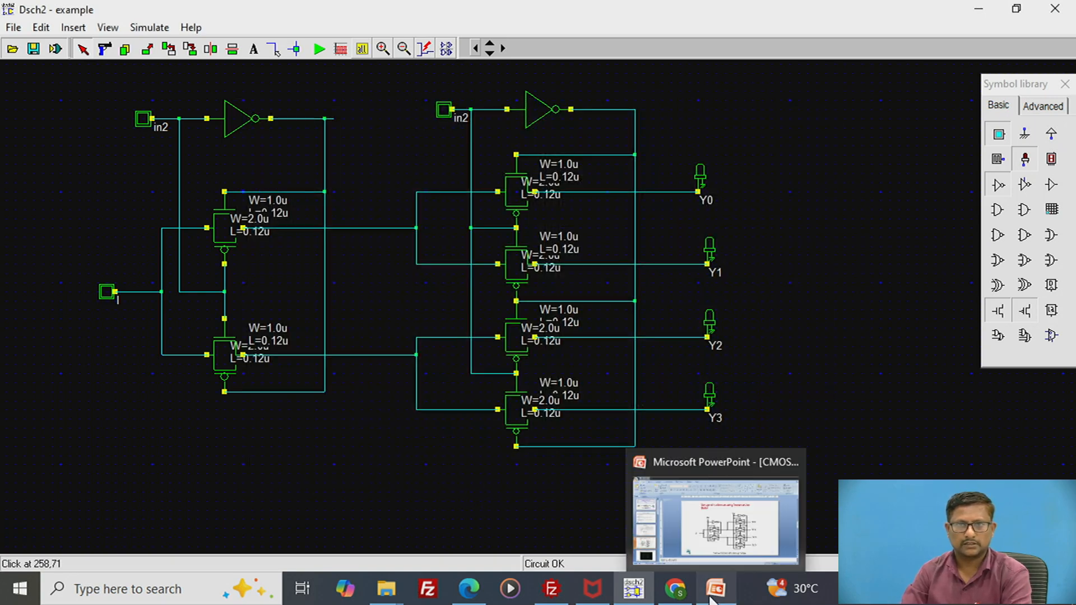
{"action": "left_click", "coordinate": [711, 598]}
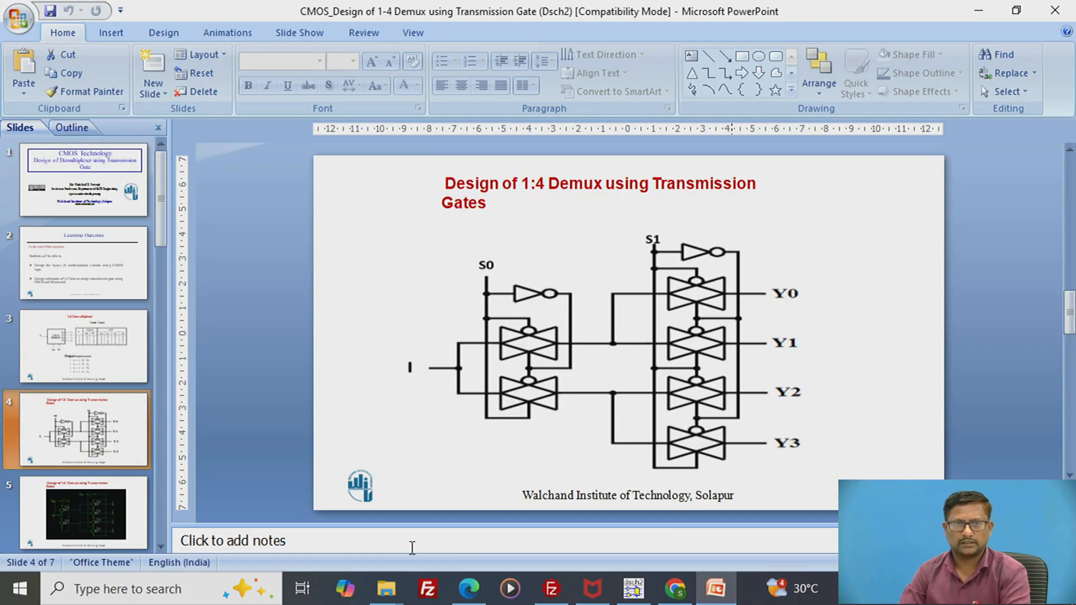
{"action": "left_click", "coordinate": [111, 531]}
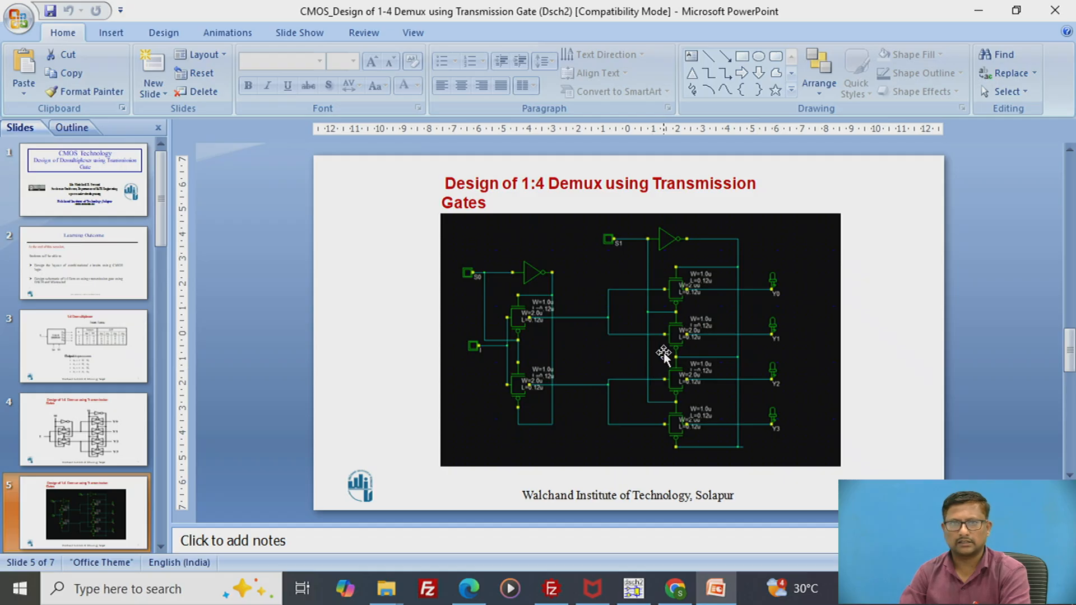
{"action": "left_click", "coordinate": [635, 592]}
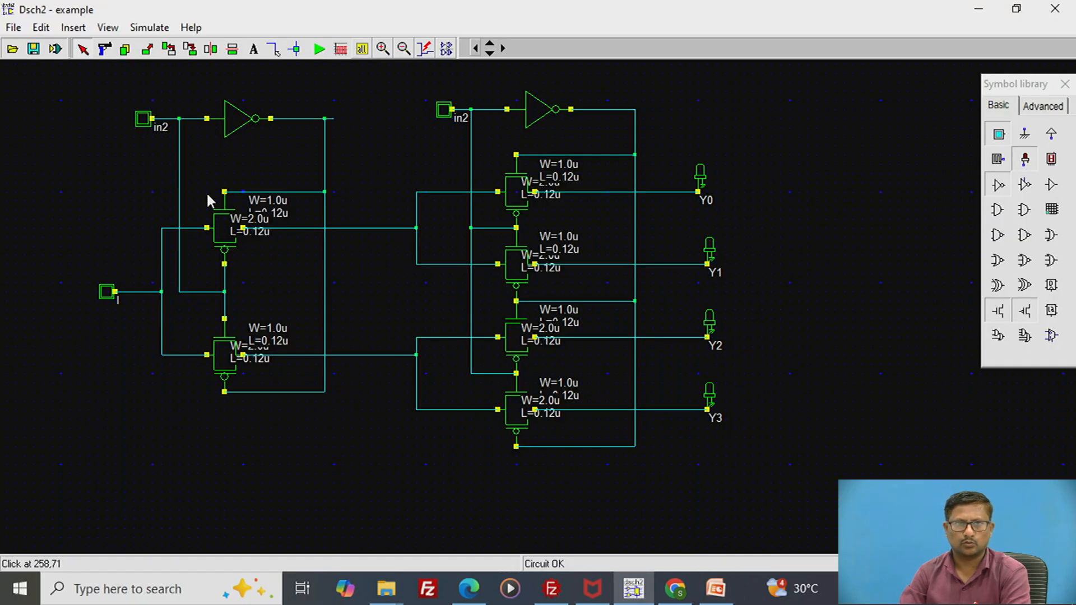
{"action": "double_click", "coordinate": [144, 120]}
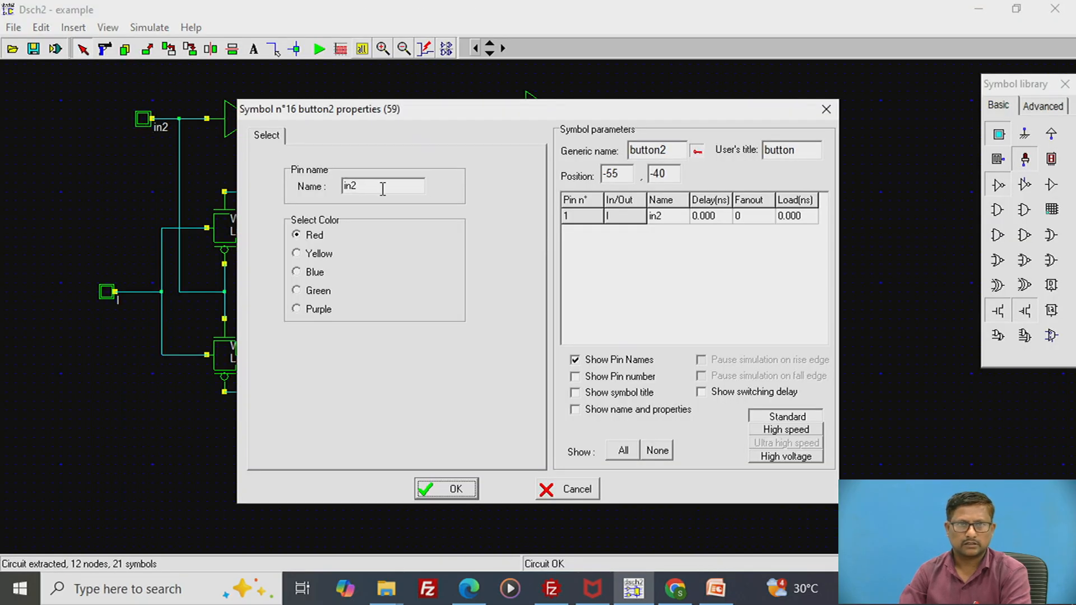
{"action": "double_click", "coordinate": [375, 191]}
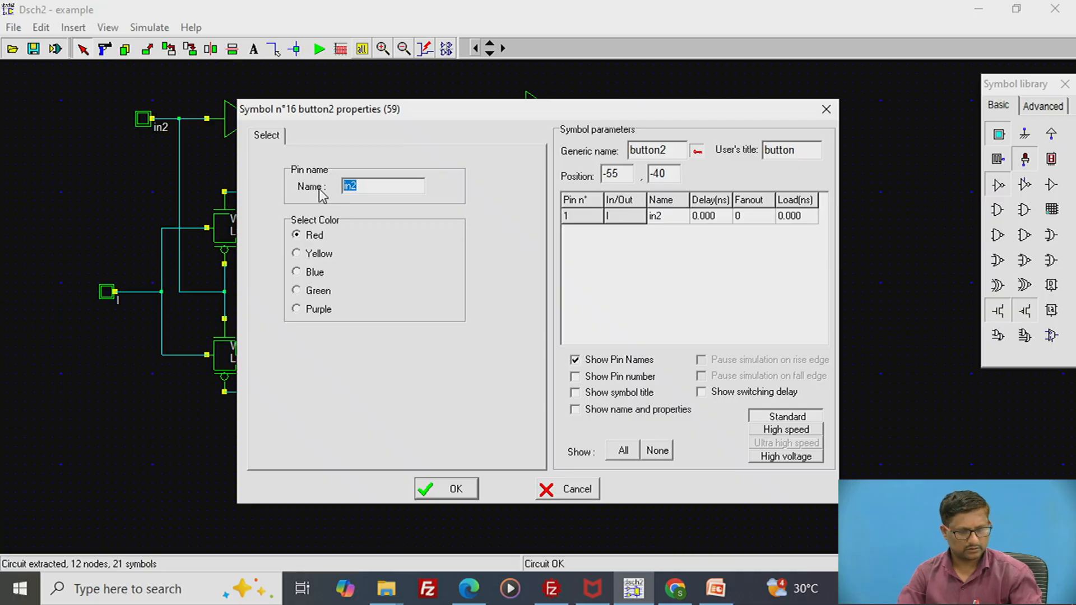
{"action": "type", "text": "S0"}
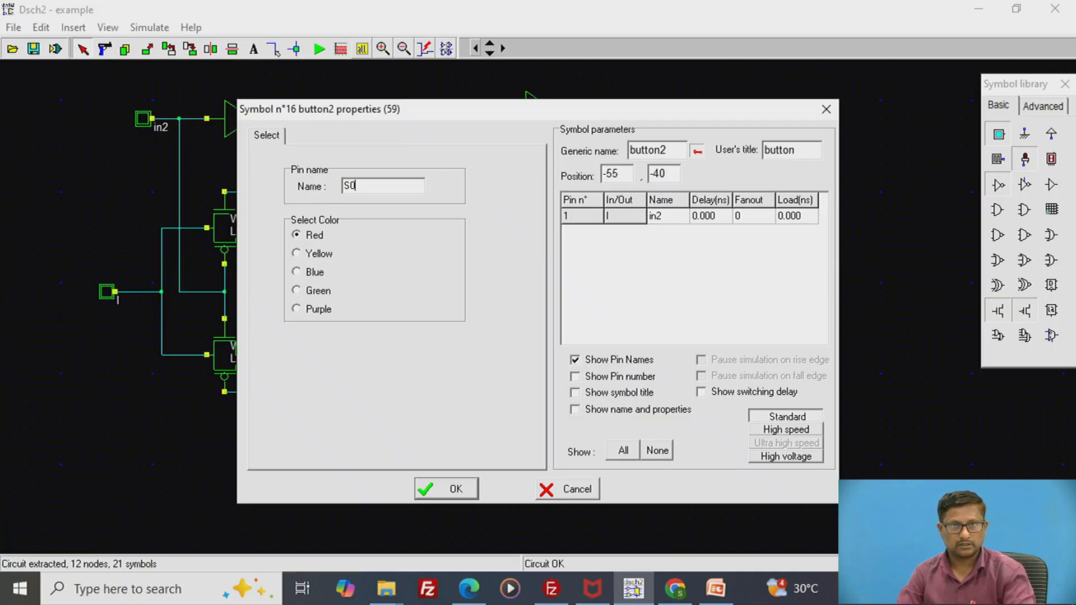
{"action": "left_click", "coordinate": [466, 486]}
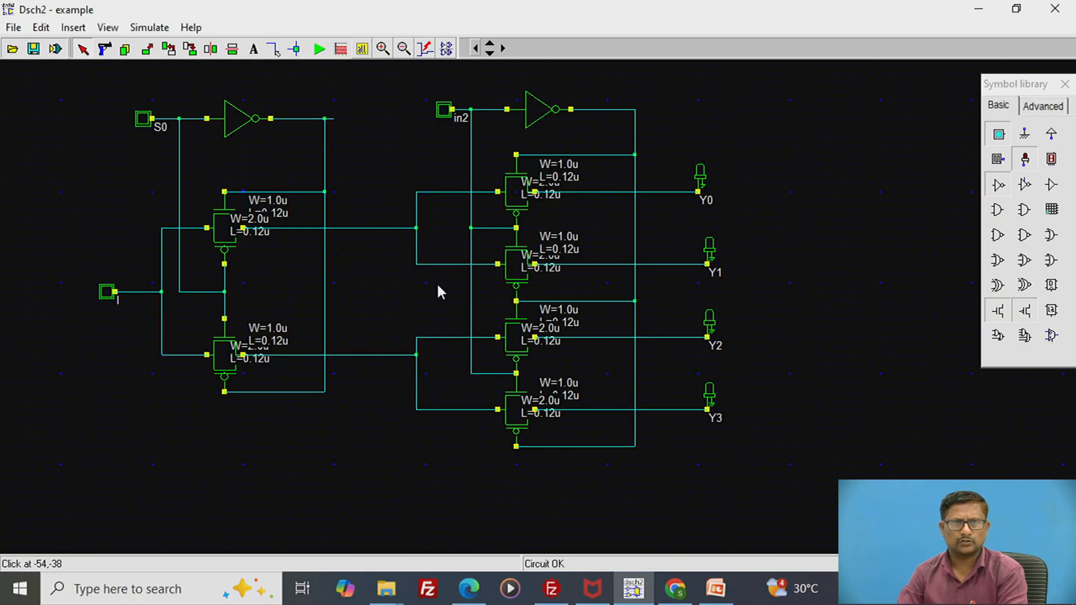
- Rename the pin of the second-stage select button as S1
{"action": "double_click", "coordinate": [446, 112]}
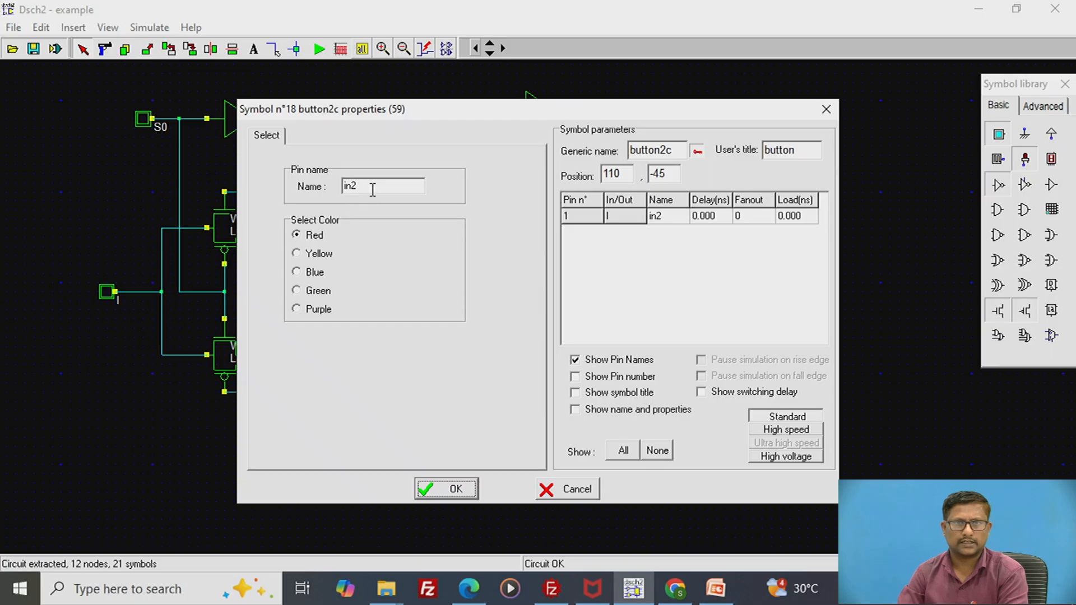
{"action": "left_click_drag", "start_coordinate": [373, 190], "coordinate": [329, 187]}
{"action": "type", "text": "S"}
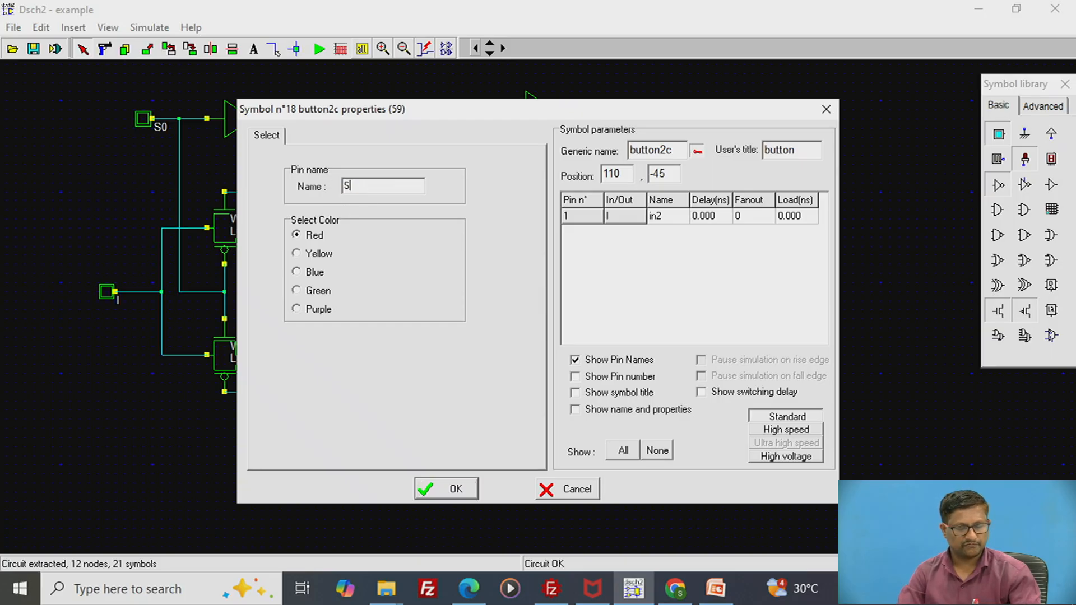
{"action": "type", "text": "1"}
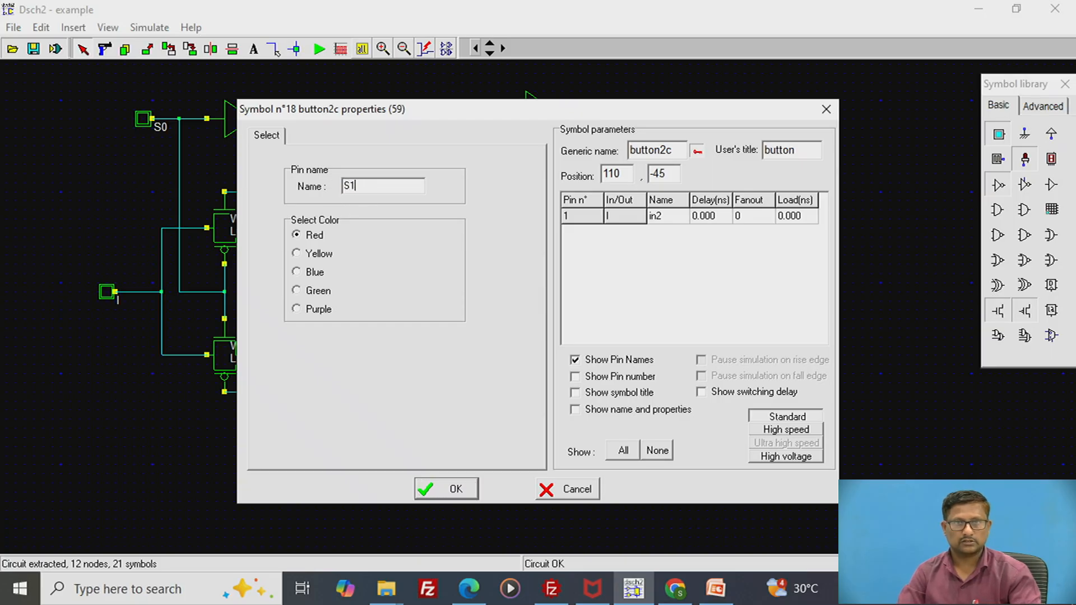
{"action": "left_click", "coordinate": [463, 489]}
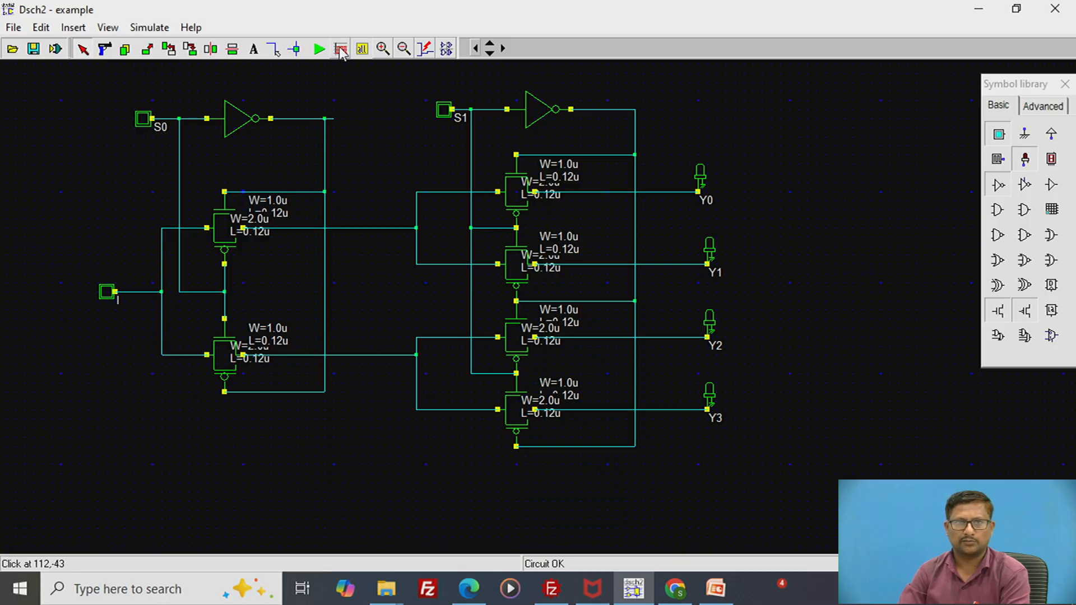
- Run the simulation with input I set high and switch S0 S1 through 00, 01, 11, 10 and 11
{"action": "left_click", "coordinate": [319, 50]}
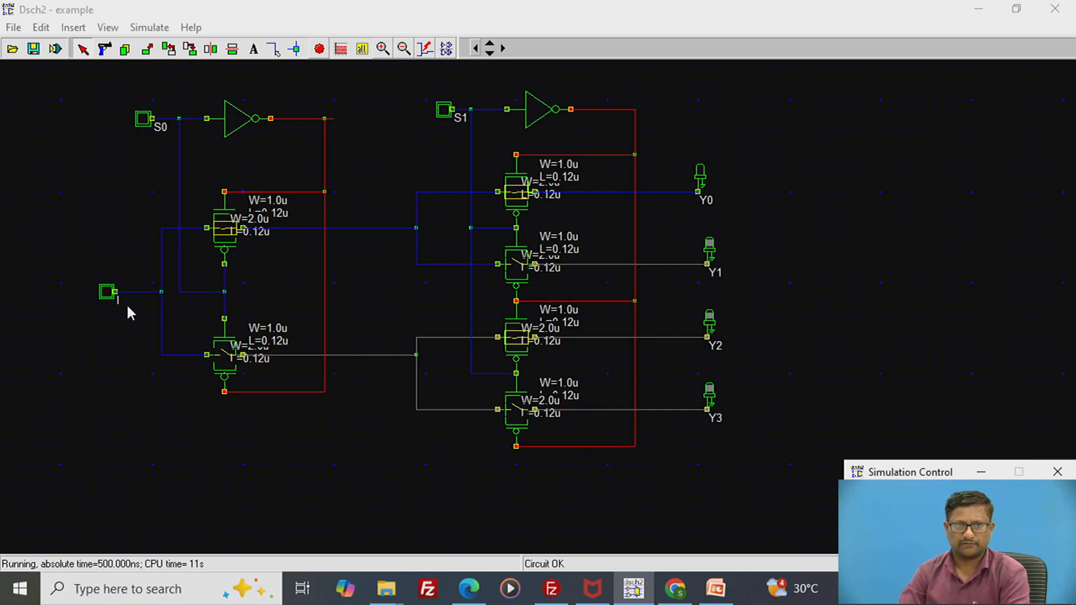
{"action": "left_click", "coordinate": [108, 294]}
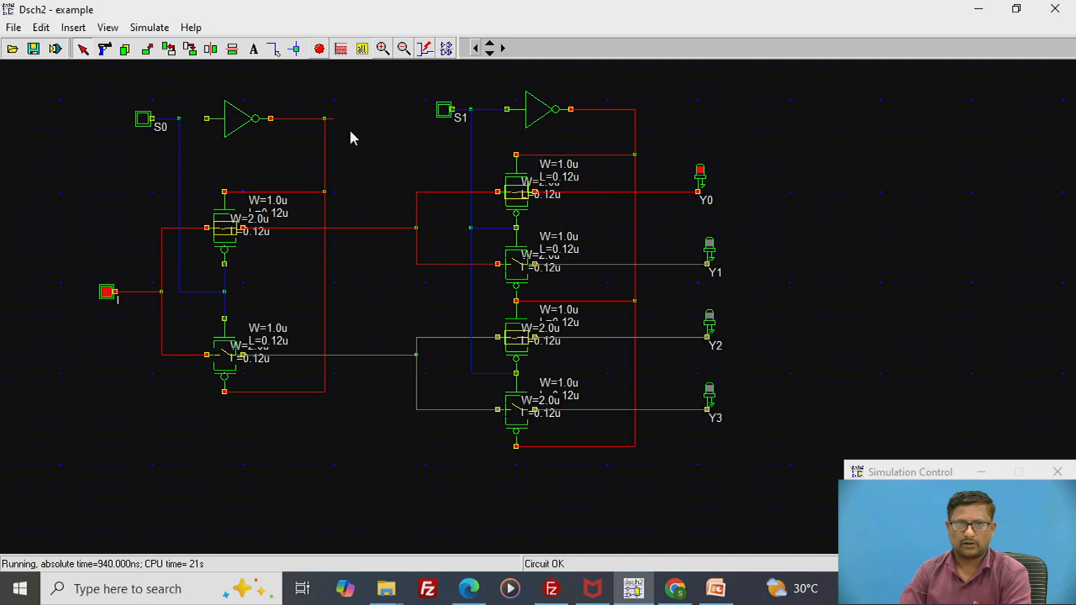
{"action": "left_click", "coordinate": [450, 110]}
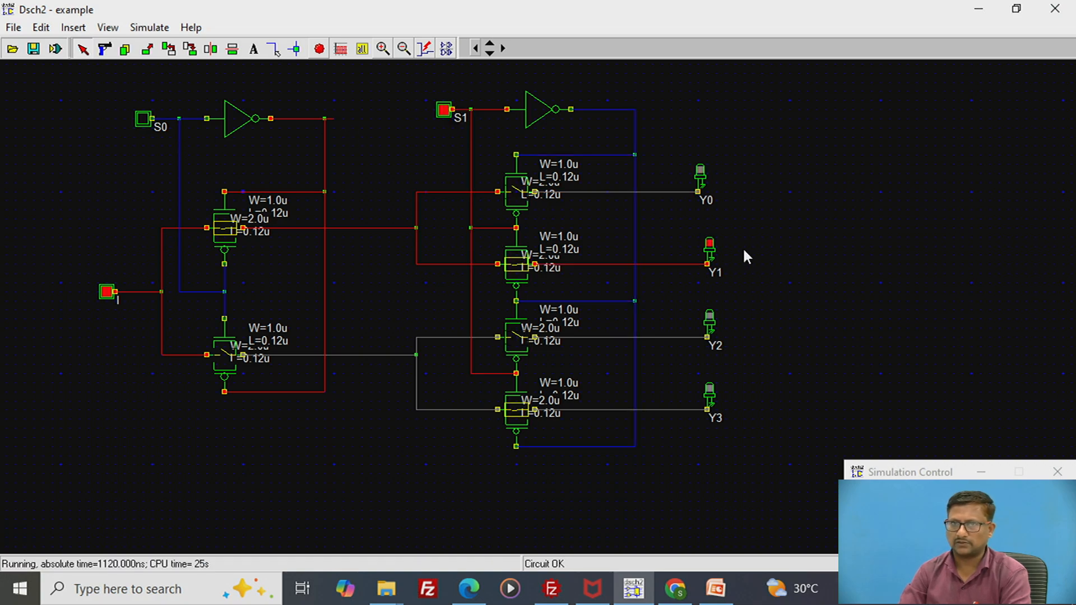
{"action": "left_click", "coordinate": [142, 124]}
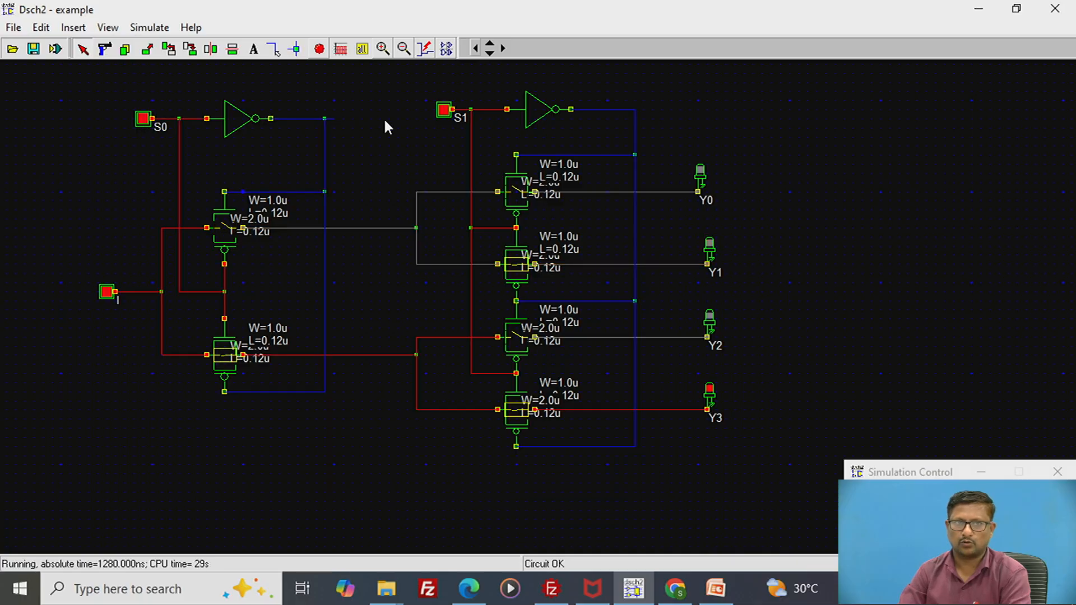
{"action": "left_click", "coordinate": [444, 114]}
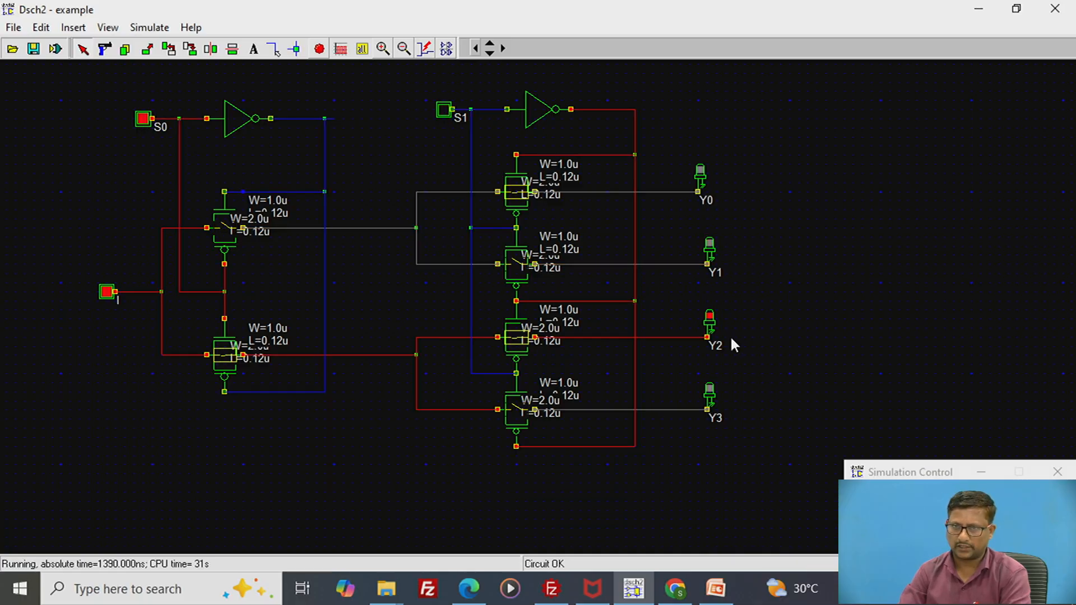
{"action": "left_click", "coordinate": [443, 112]}
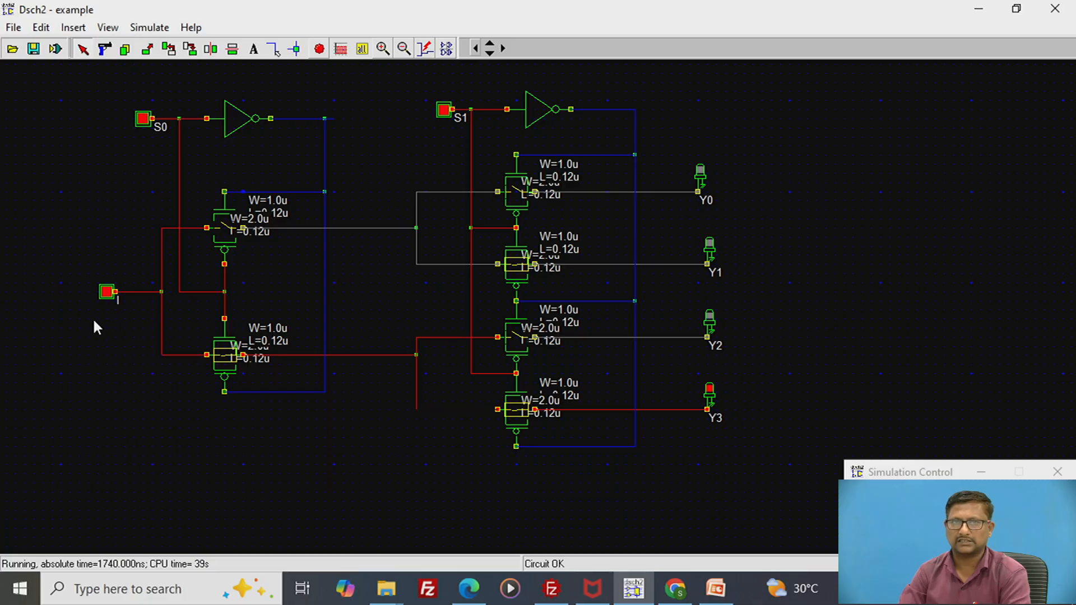
- Return S0 and S1 to low and repeat the select combinations 01, 11, 10 and 11 to check the output lights
{"action": "left_click", "coordinate": [147, 120]}
{"action": "left_click", "coordinate": [442, 109]}
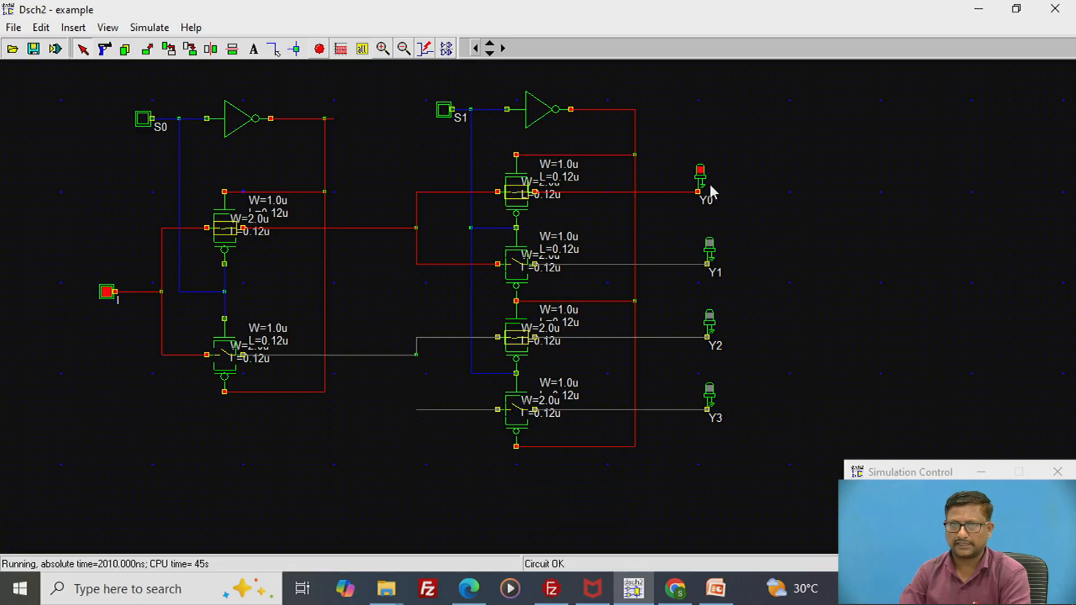
{"action": "left_click", "coordinate": [444, 110]}
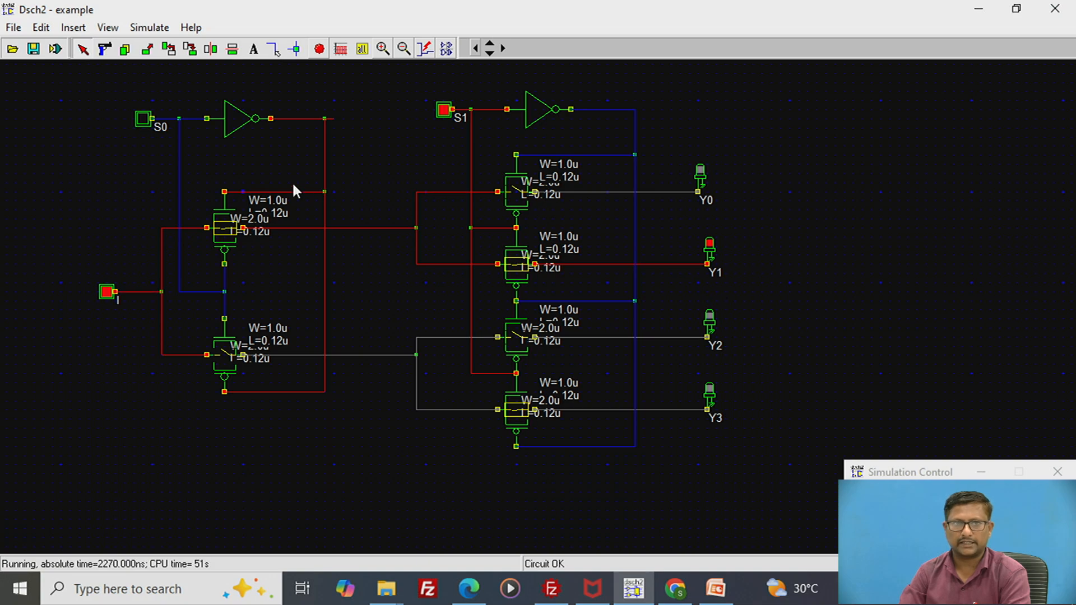
{"action": "left_click", "coordinate": [144, 120]}
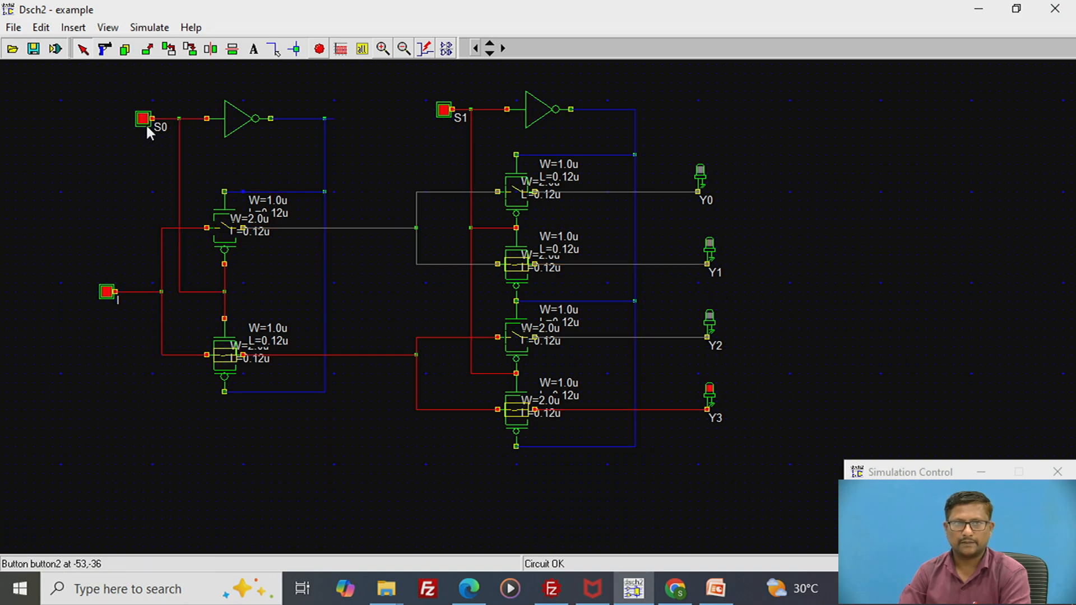
{"action": "left_click", "coordinate": [436, 115]}
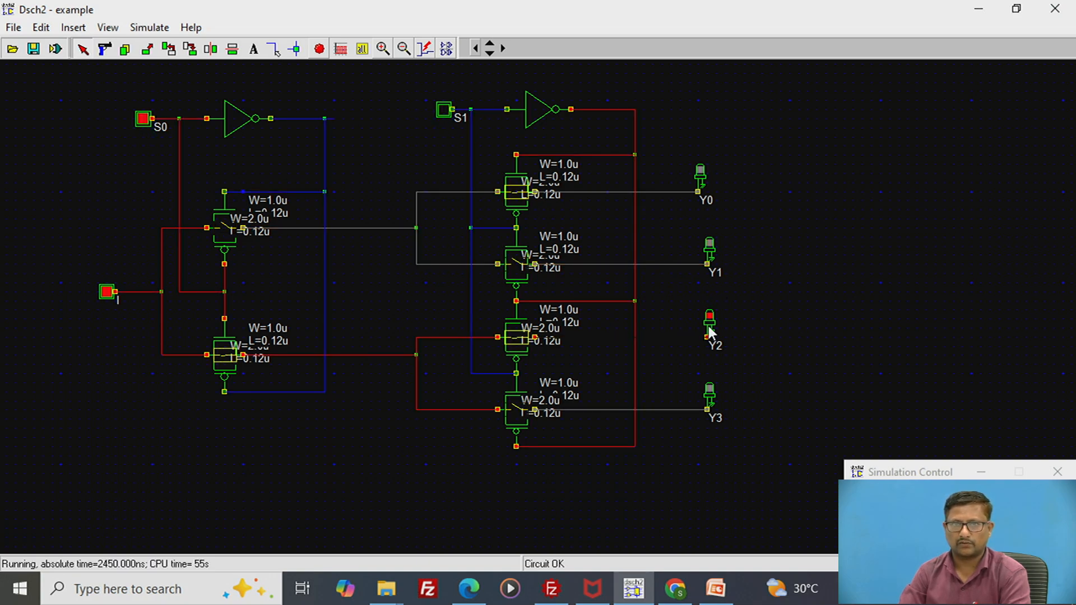
{"action": "left_click", "coordinate": [438, 112]}
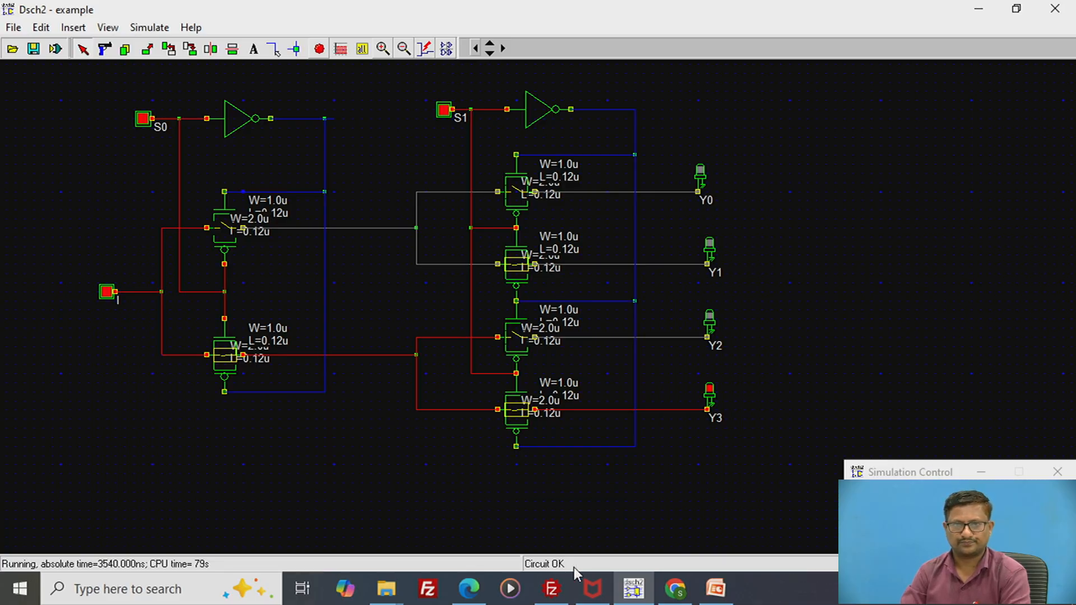
- Switch to the PowerPoint presentation and view the References slide and the closing Thank You slide
{"action": "mouse_move", "coordinate": [685, 593]}
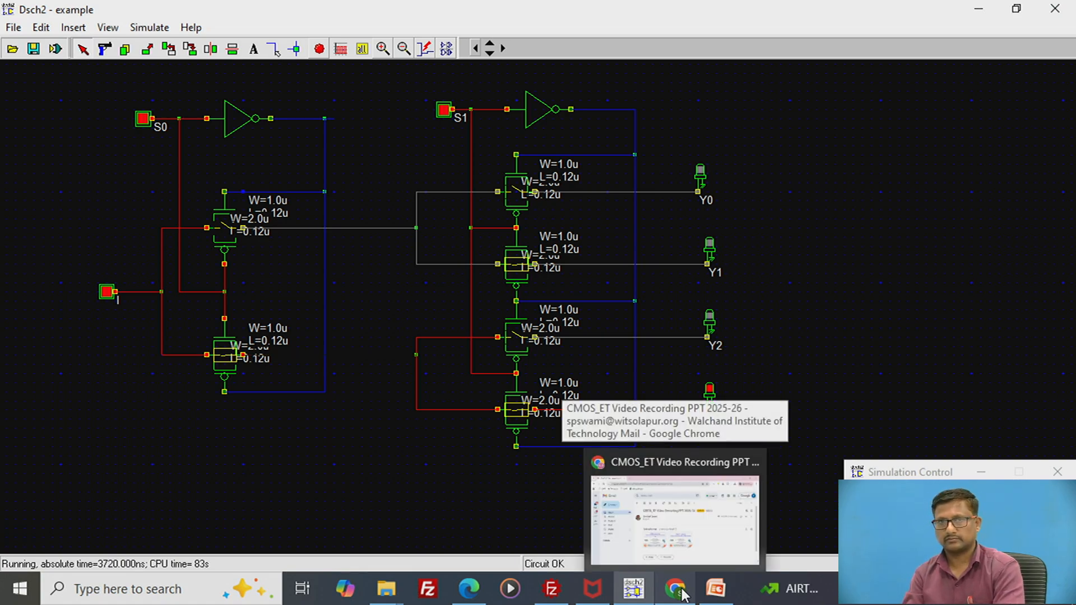
{"action": "left_click", "coordinate": [718, 594]}
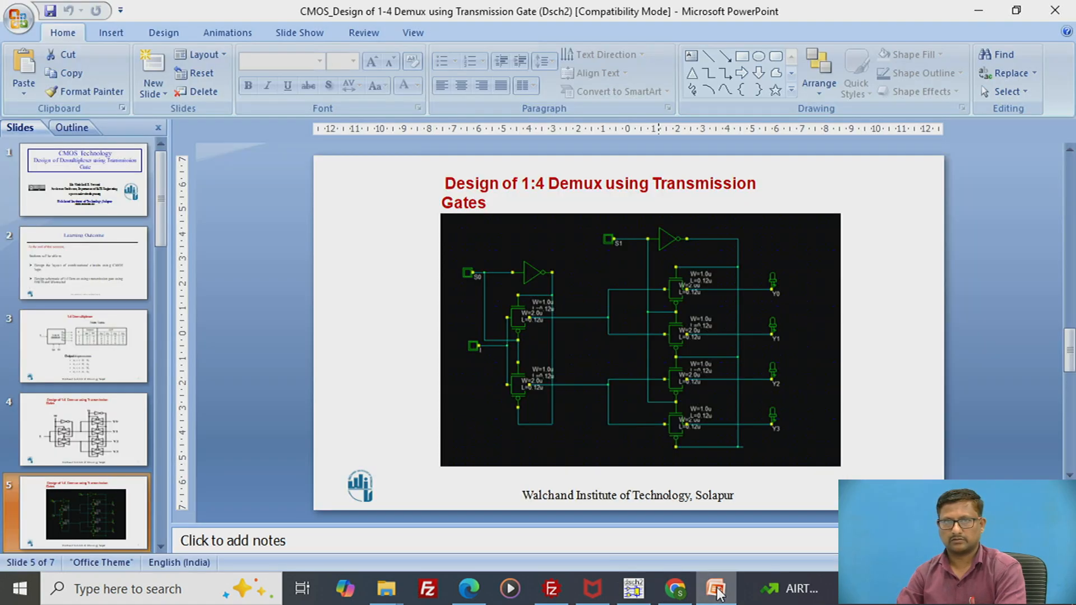
{"action": "scroll", "coordinate": [100, 516], "scroll_direction": "down", "scroll_amount": 3}
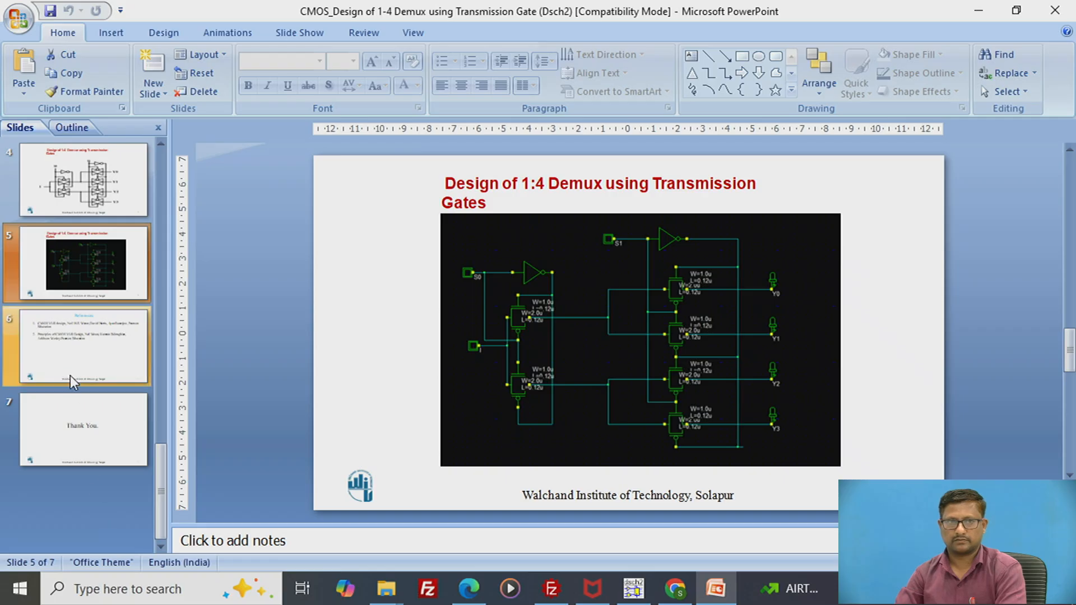
{"action": "left_click", "coordinate": [69, 331]}
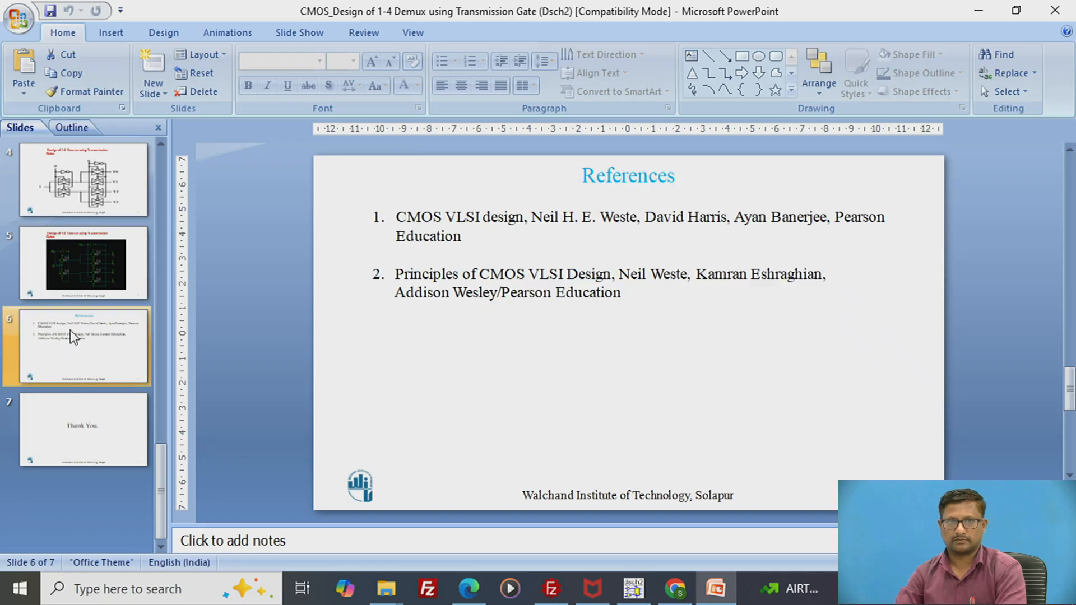
{"action": "left_click", "coordinate": [84, 440]}
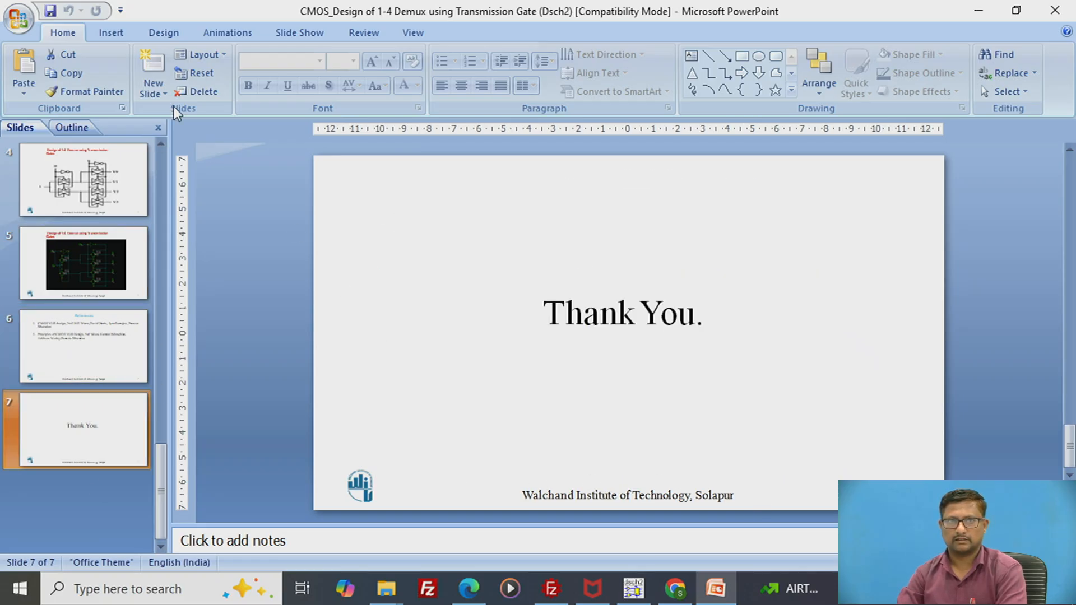